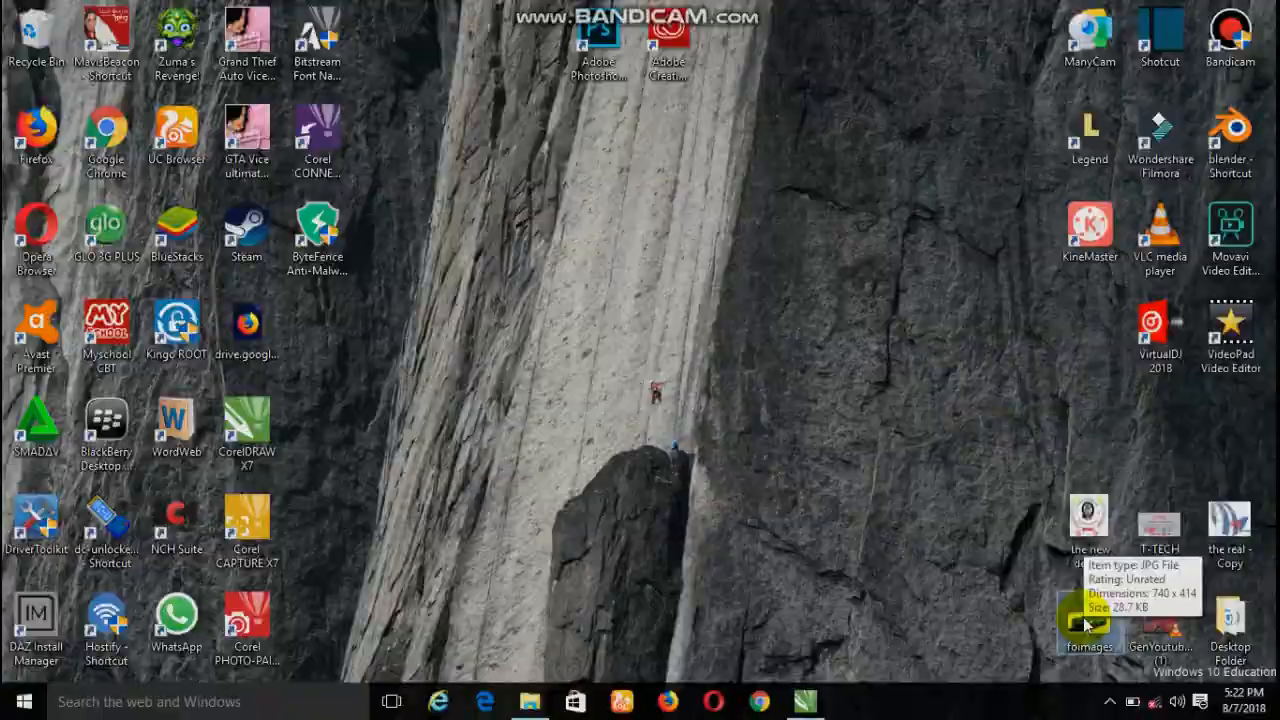
# - Open the desktop picture foimages to preview the blue car, and close the viewer
pyautogui.doubleClick(1086, 622)
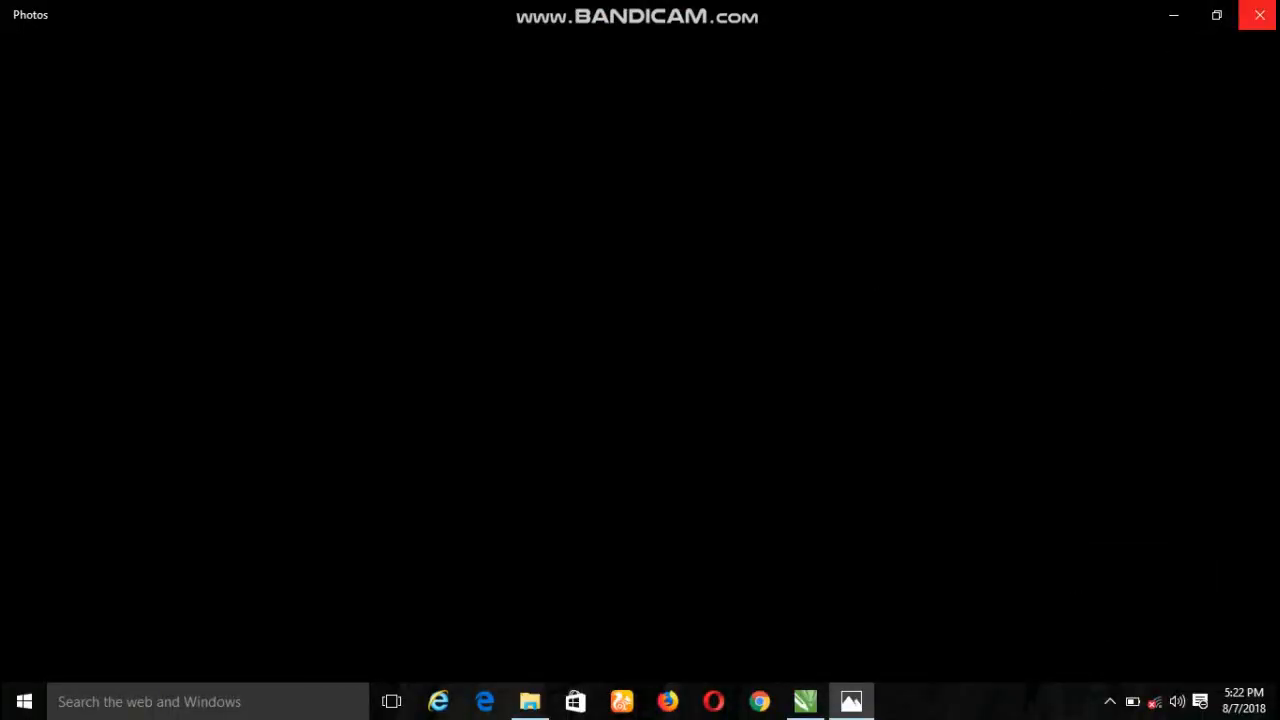
pyautogui.click(1260, 15)
pyautogui.click(1098, 622)
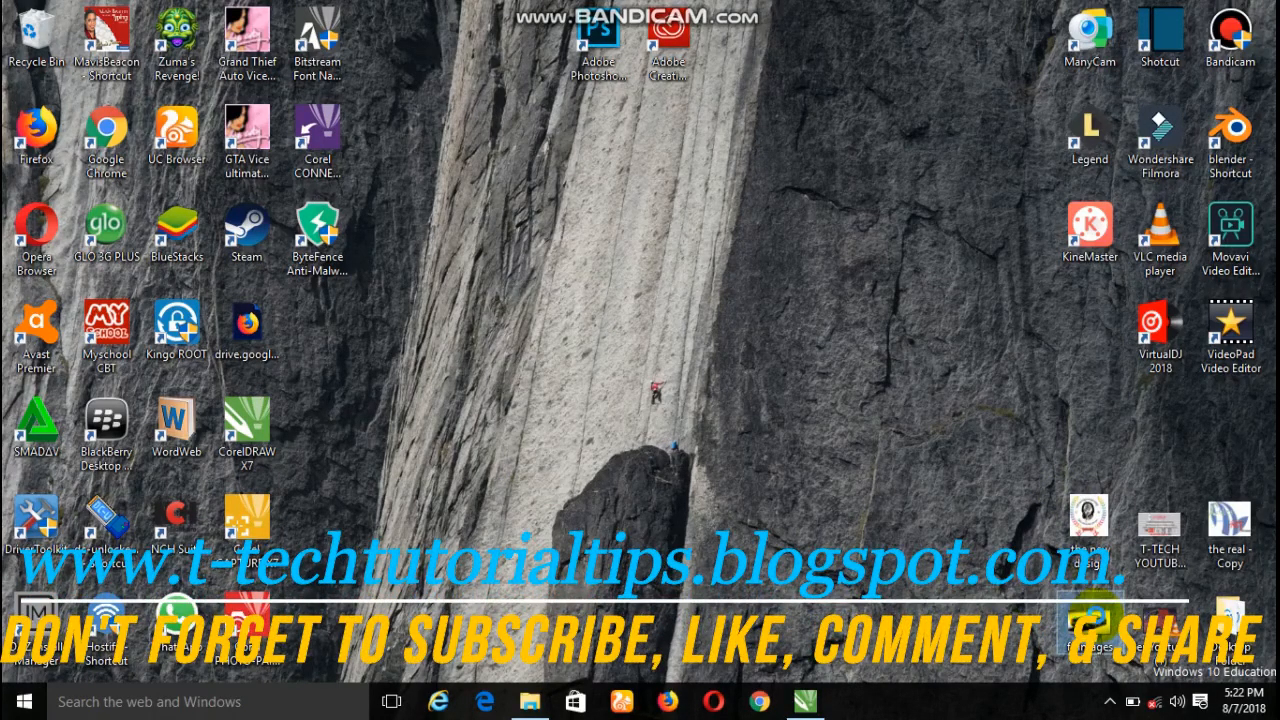
pyautogui.rightClick(1098, 622)
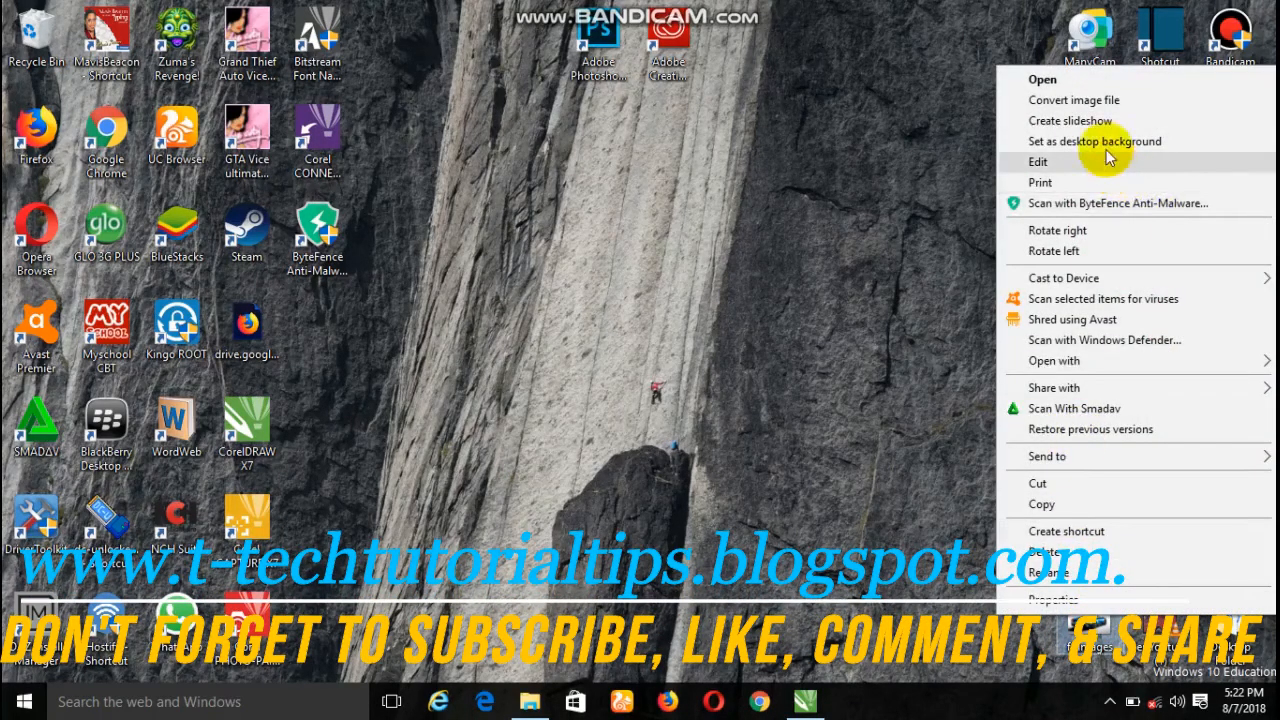
pyautogui.click(1070, 80)
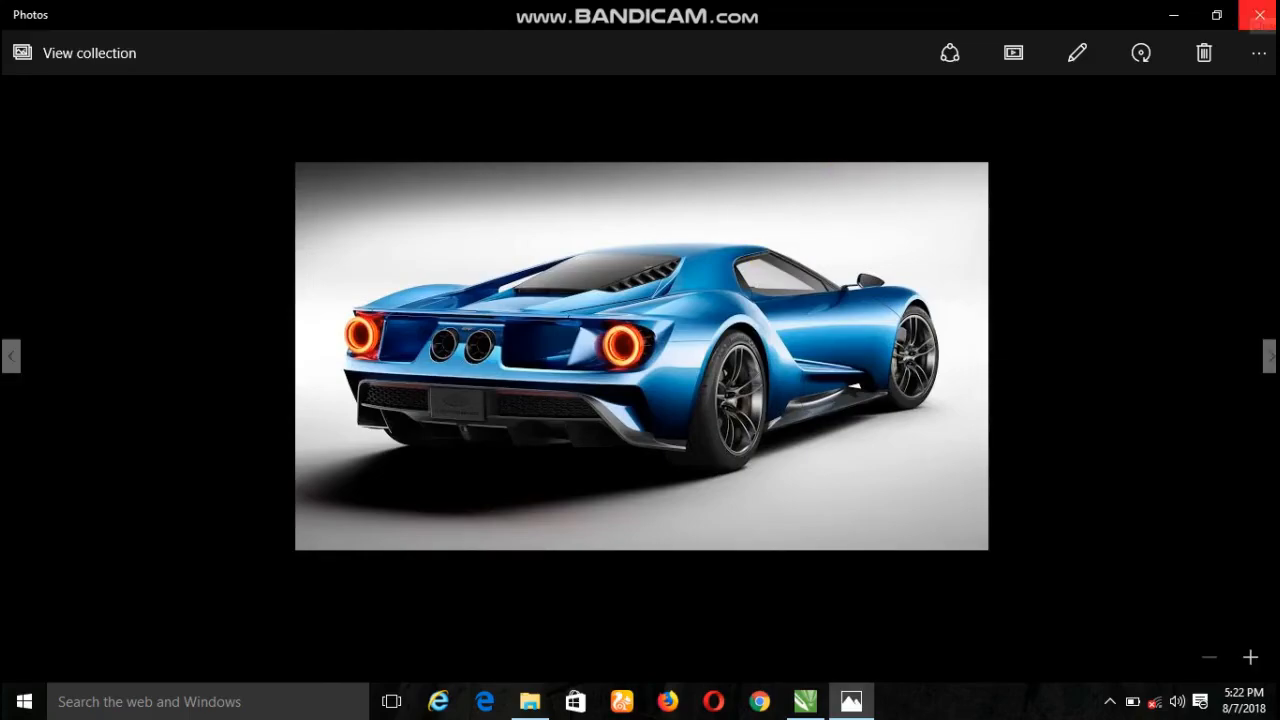
pyautogui.click(1259, 15)
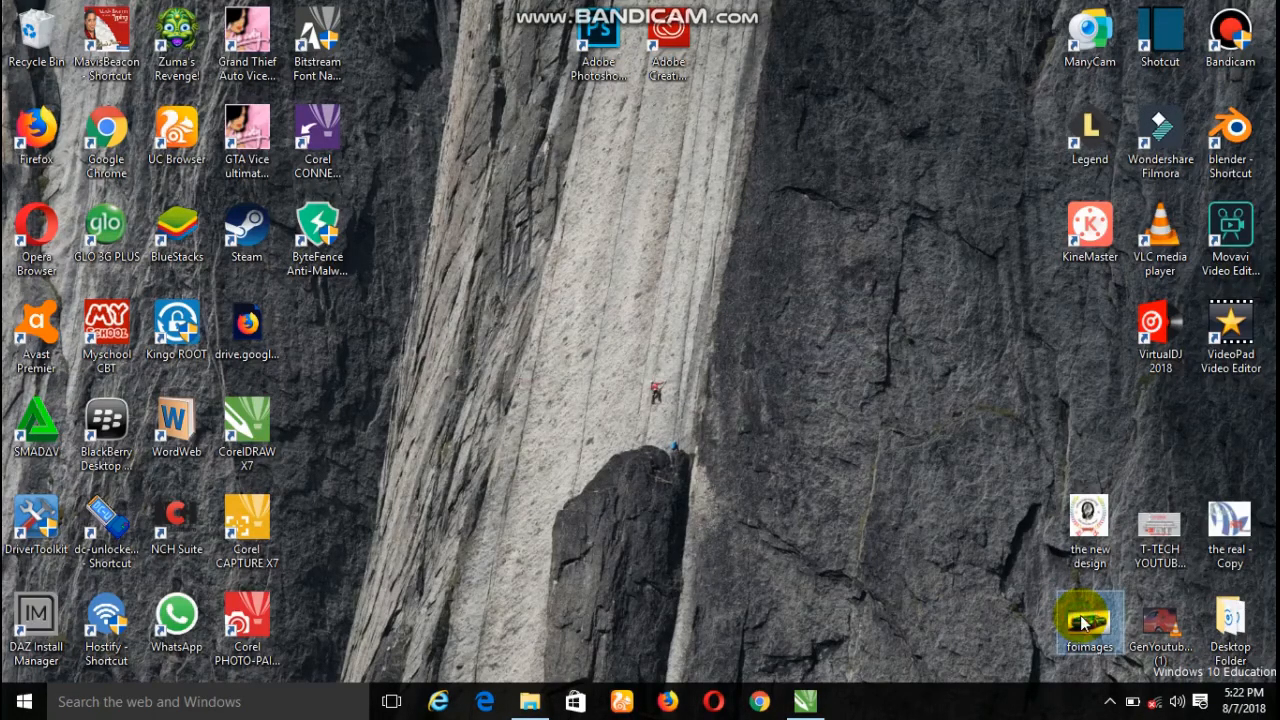
# - Bring the desktop picture foimages into the CorelDRAW page and enlarge it to about 5.59 by 3.13 inches
pyautogui.moveTo(1082, 622); pyautogui.dragTo(607, 342)
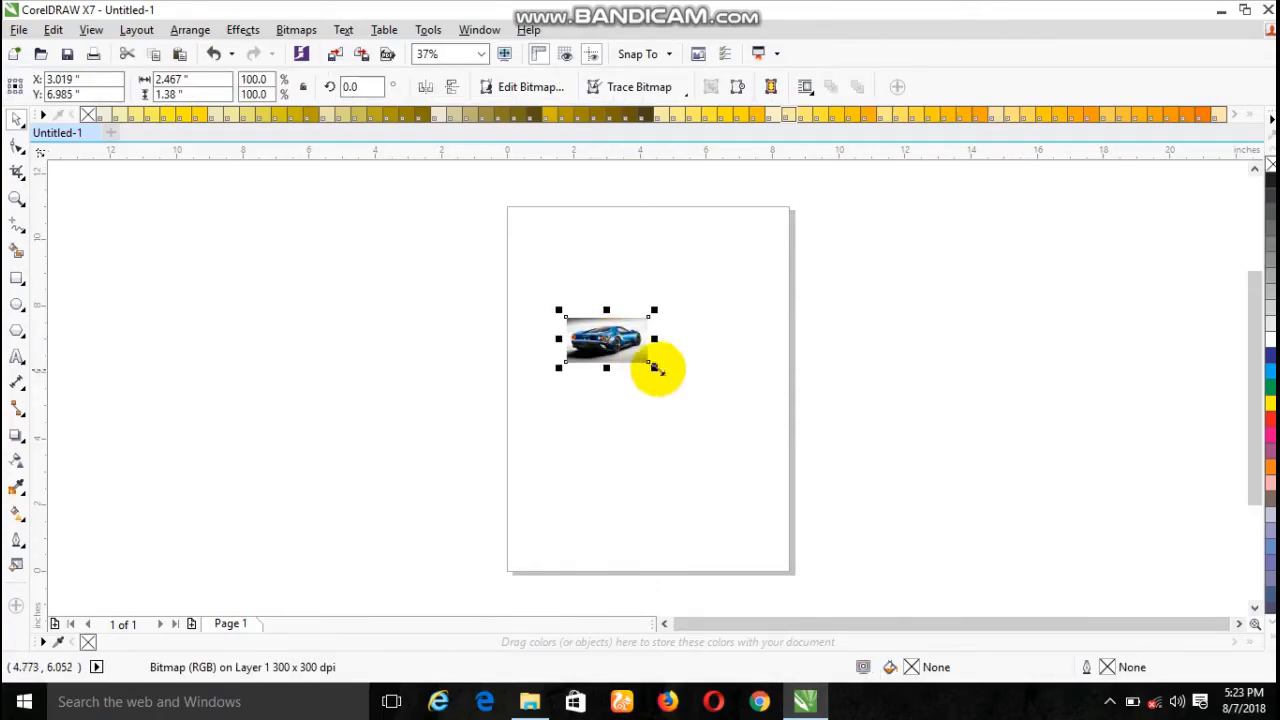
pyautogui.moveTo(654, 367); pyautogui.dragTo(758, 440)
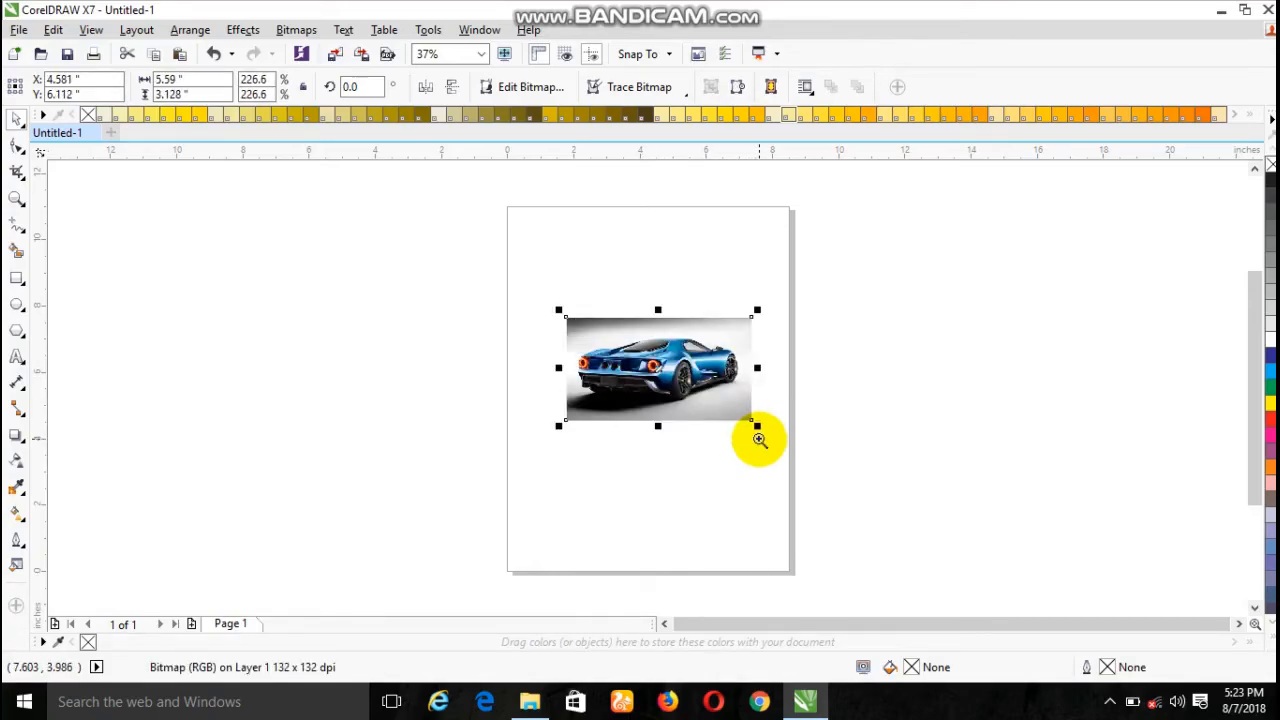
# - With the Shape tool, pull the bitmap's lower-right and upper-right corner nodes inward, close to the car's front wheel and front fender
pyautogui.moveTo(549, 298); pyautogui.dragTo(755, 427)
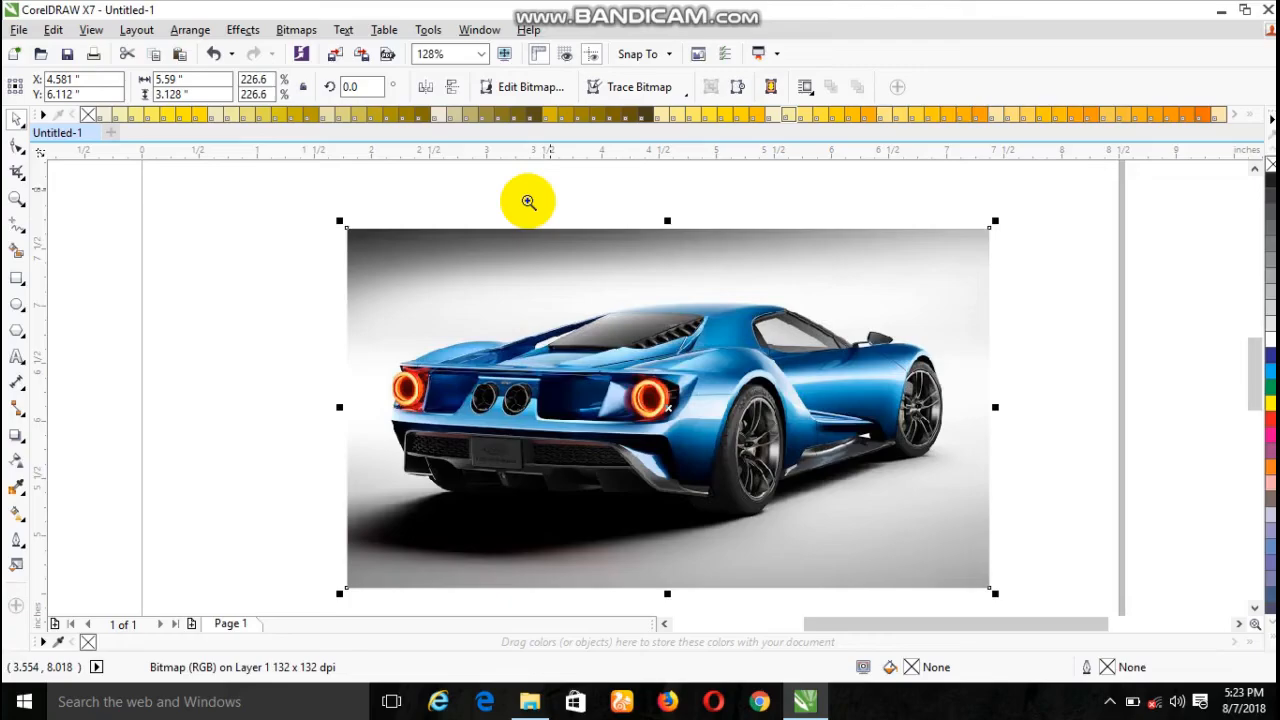
pyautogui.moveTo(337, 274); pyautogui.dragTo(891, 534)
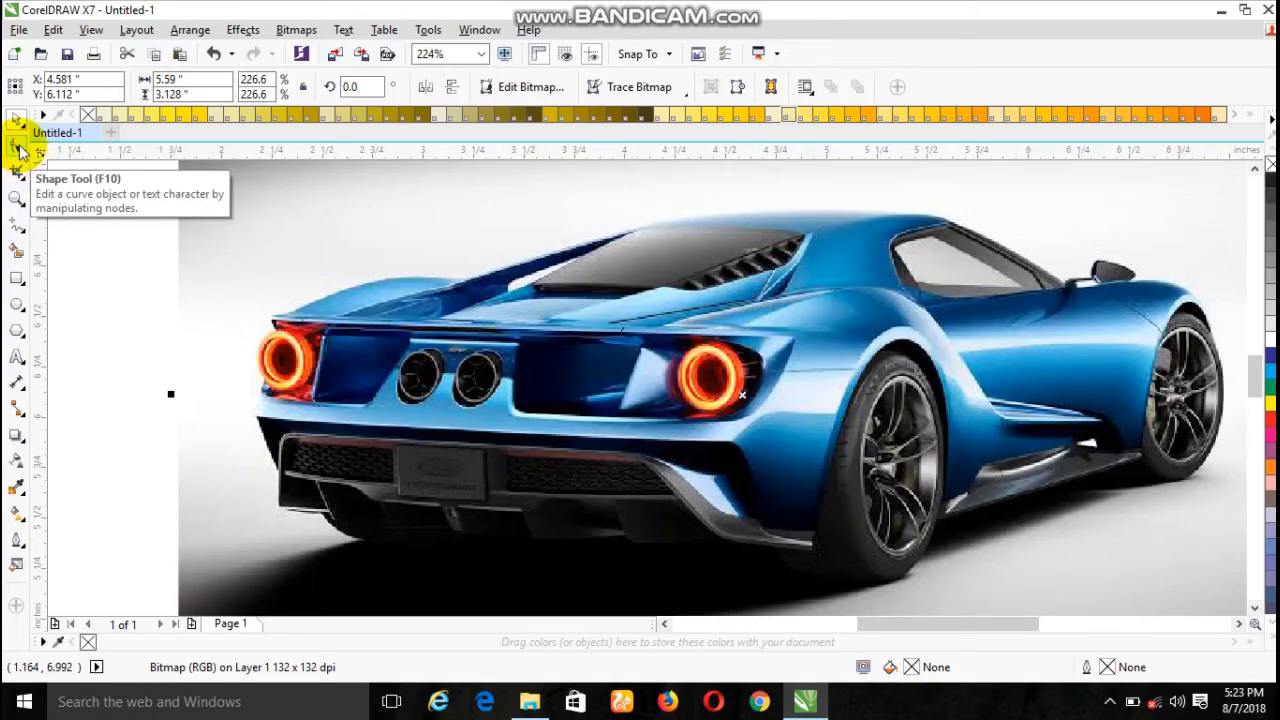
pyautogui.click(19, 148)
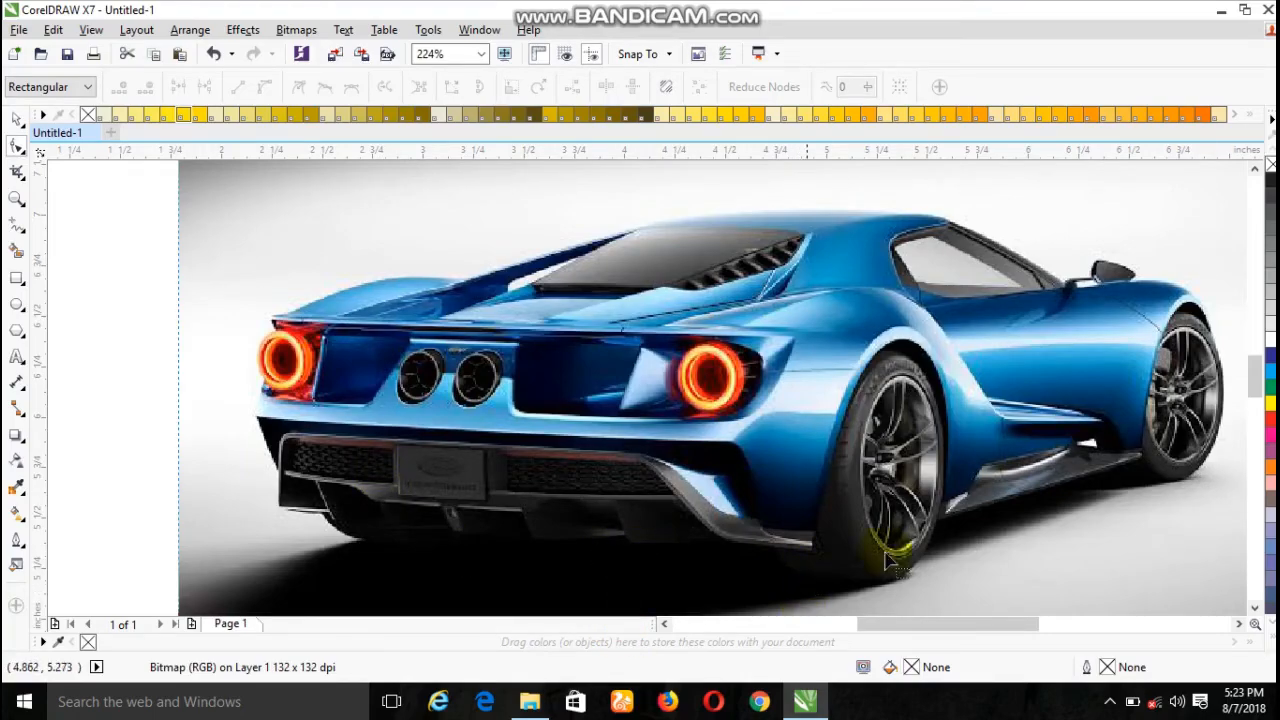
pyautogui.click(1141, 460)
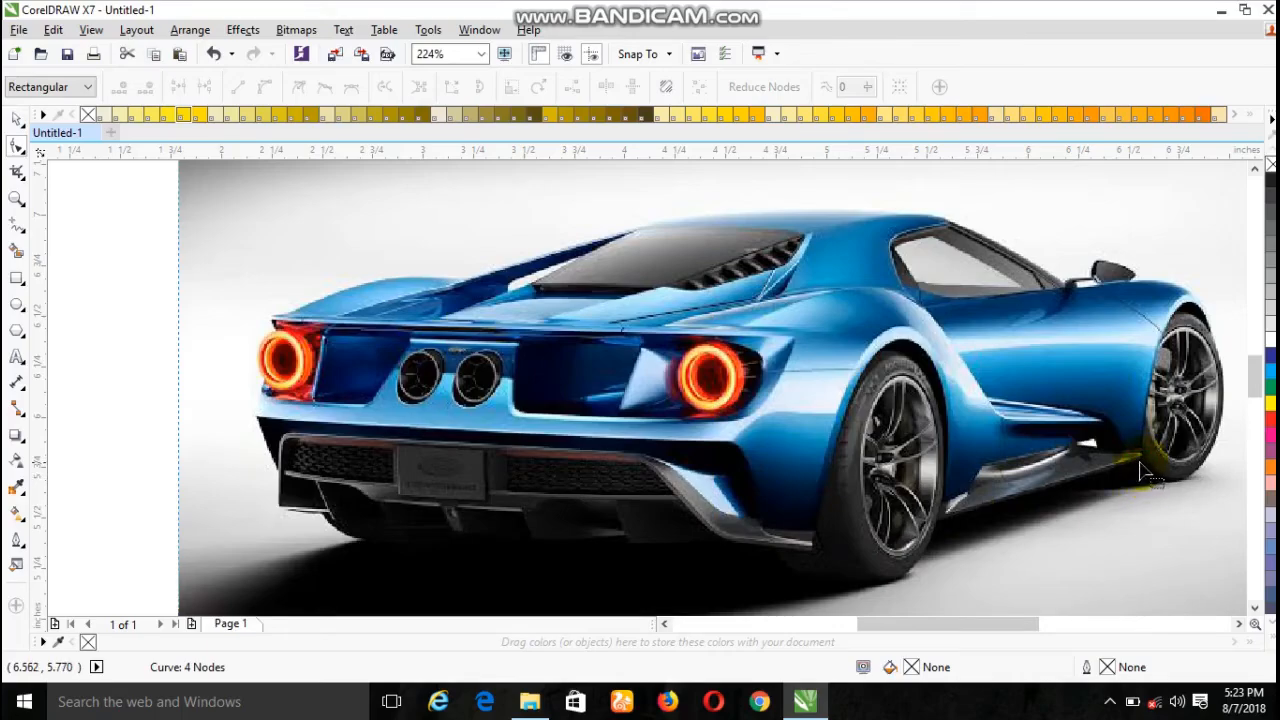
pyautogui.click(1140, 462)
pyautogui.scroll(-2, 664, 473)
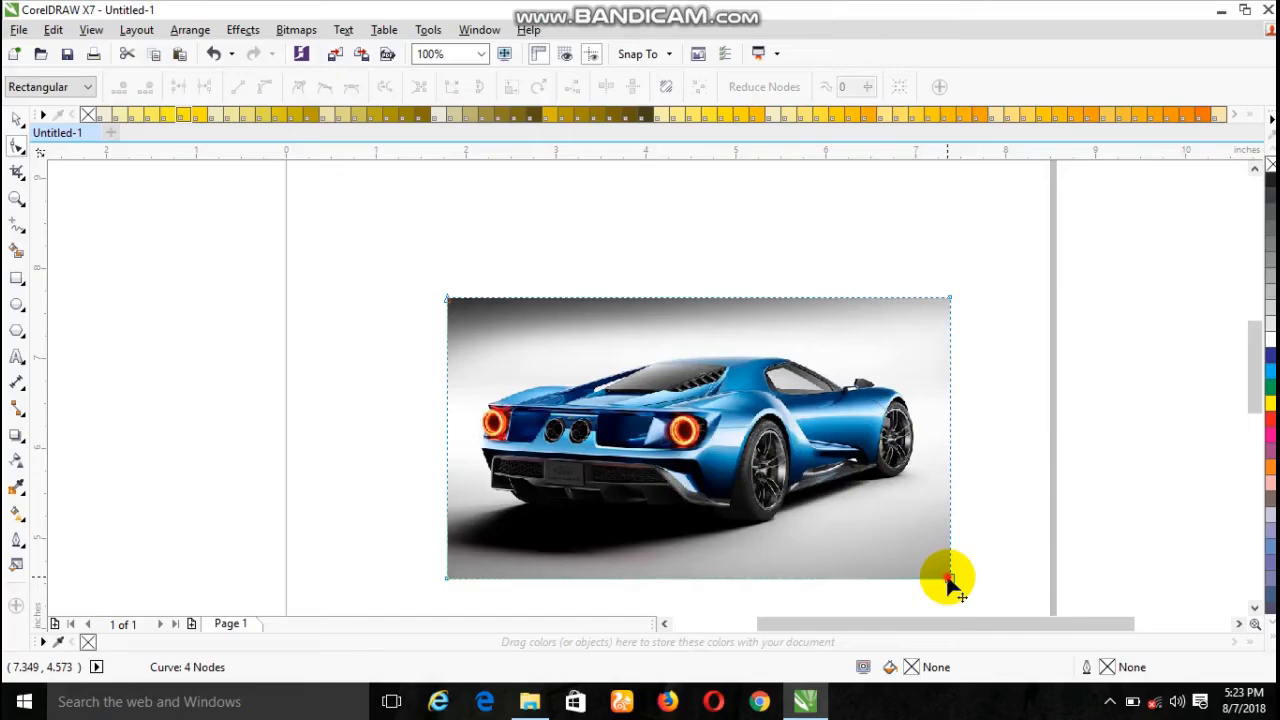
pyautogui.moveTo(946, 578); pyautogui.dragTo(911, 494)
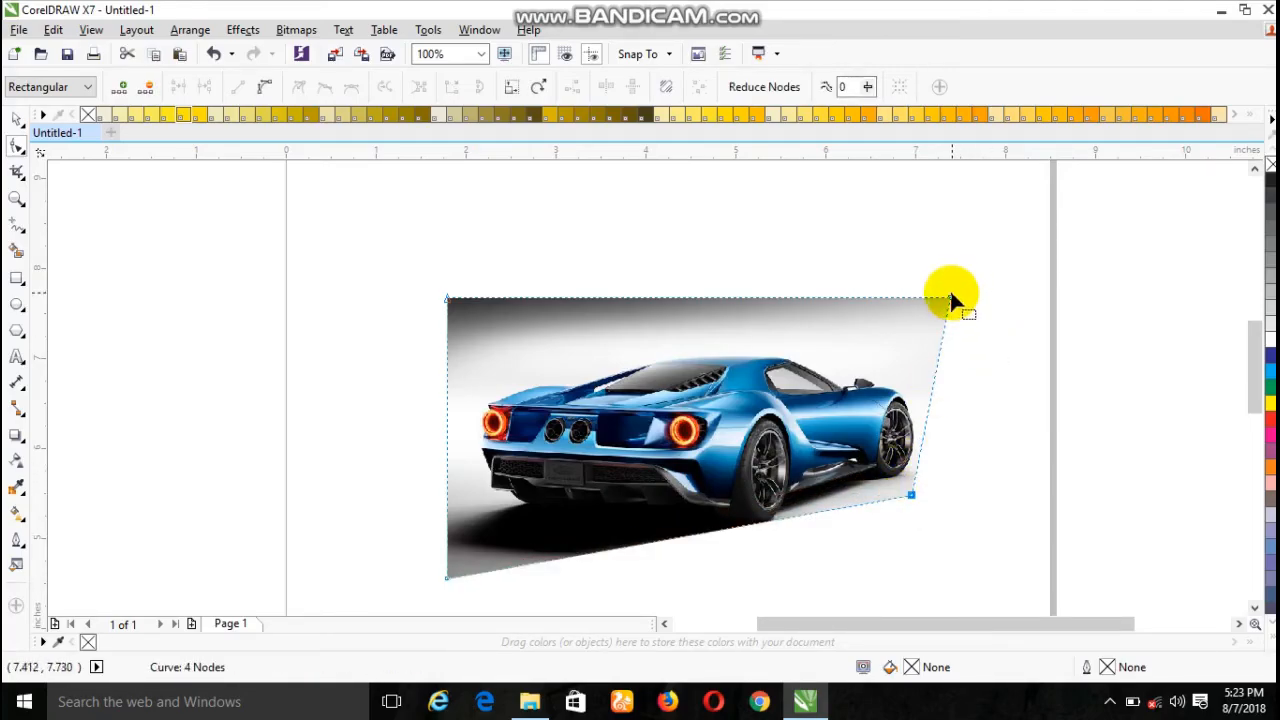
pyautogui.doubleClick(951, 298)
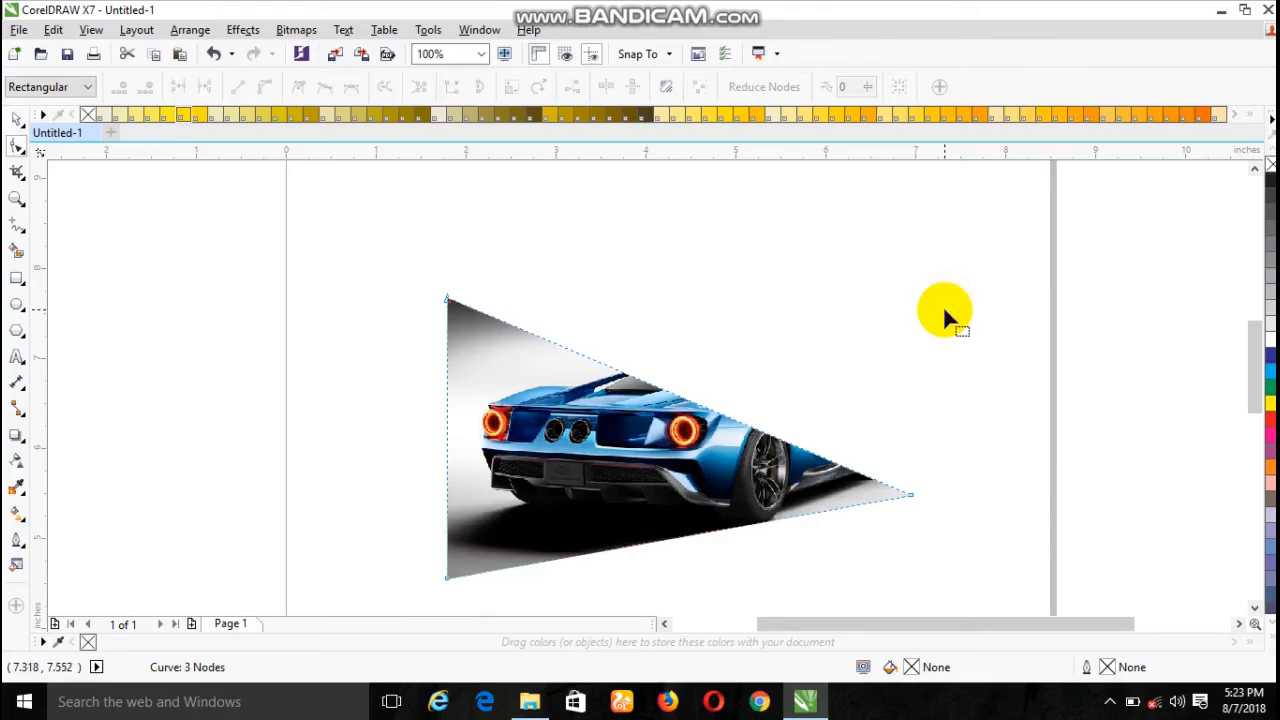
pyautogui.hotkey('ctrl', 'z')
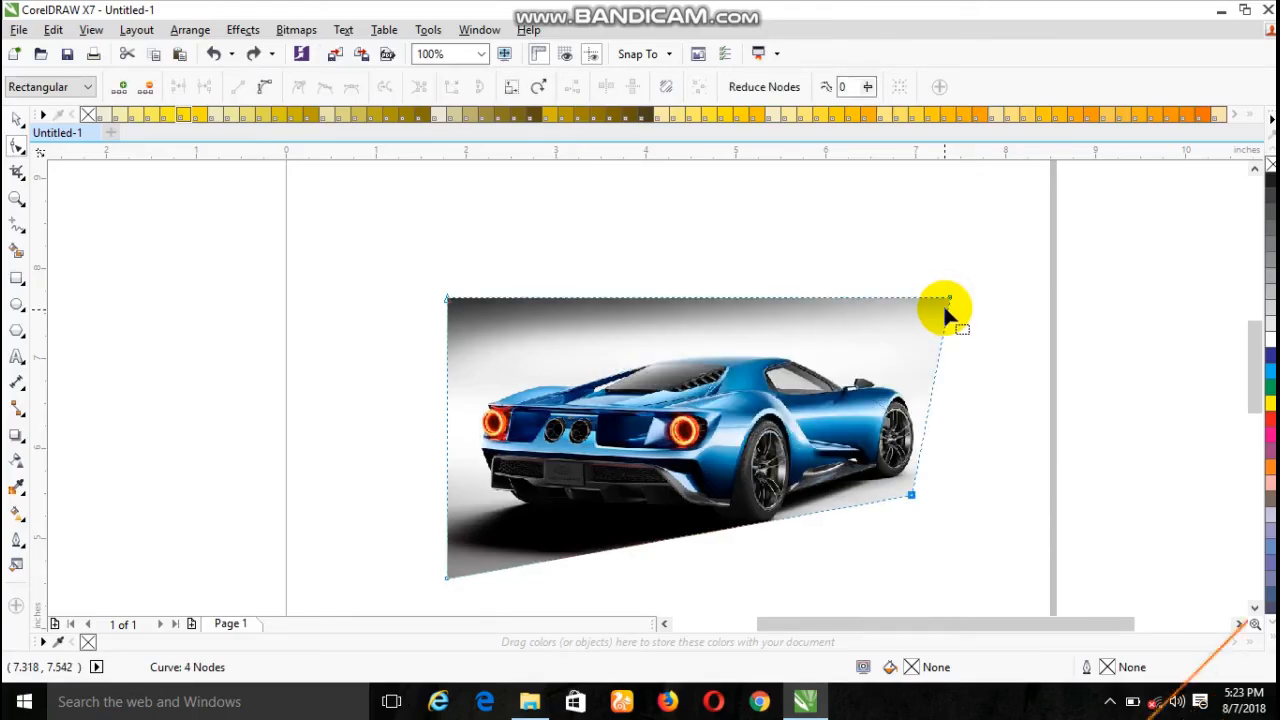
pyautogui.moveTo(949, 300); pyautogui.dragTo(912, 381)
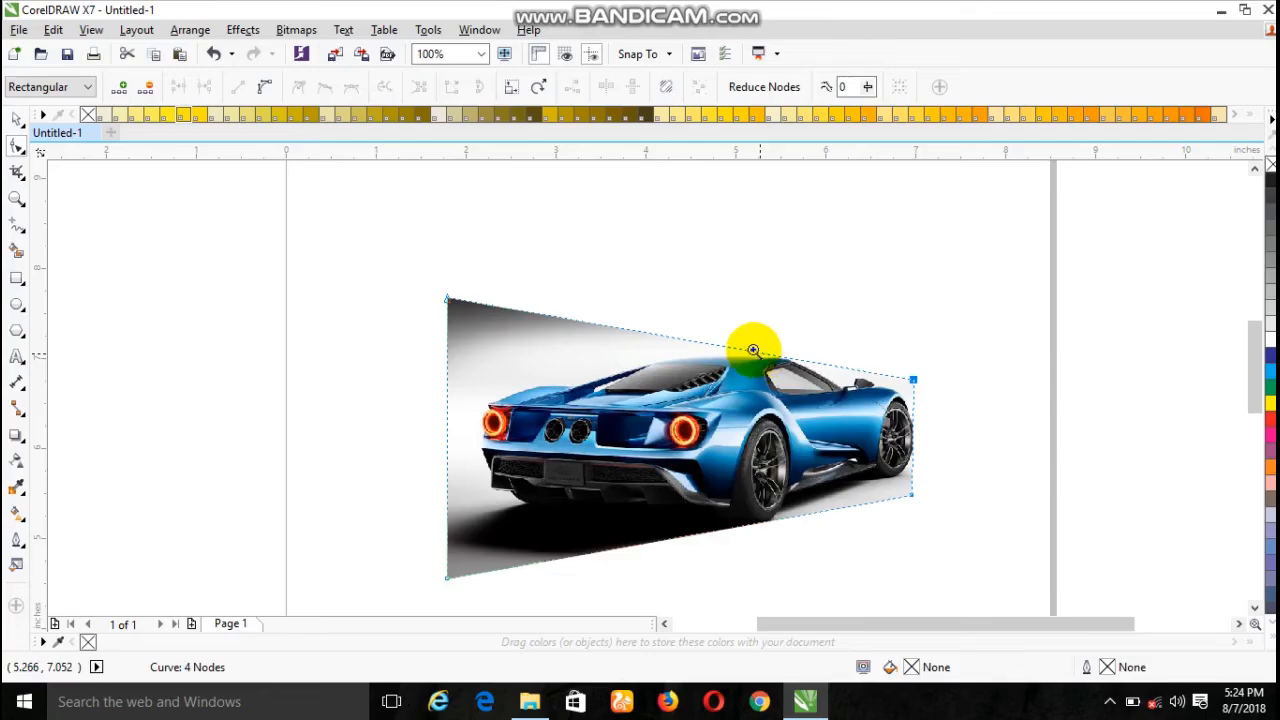
# - Add a node on the outline above the side window and another above the rear windshield, pulling the latter down onto the roofline
pyautogui.moveTo(743, 343); pyautogui.dragTo(801, 390)
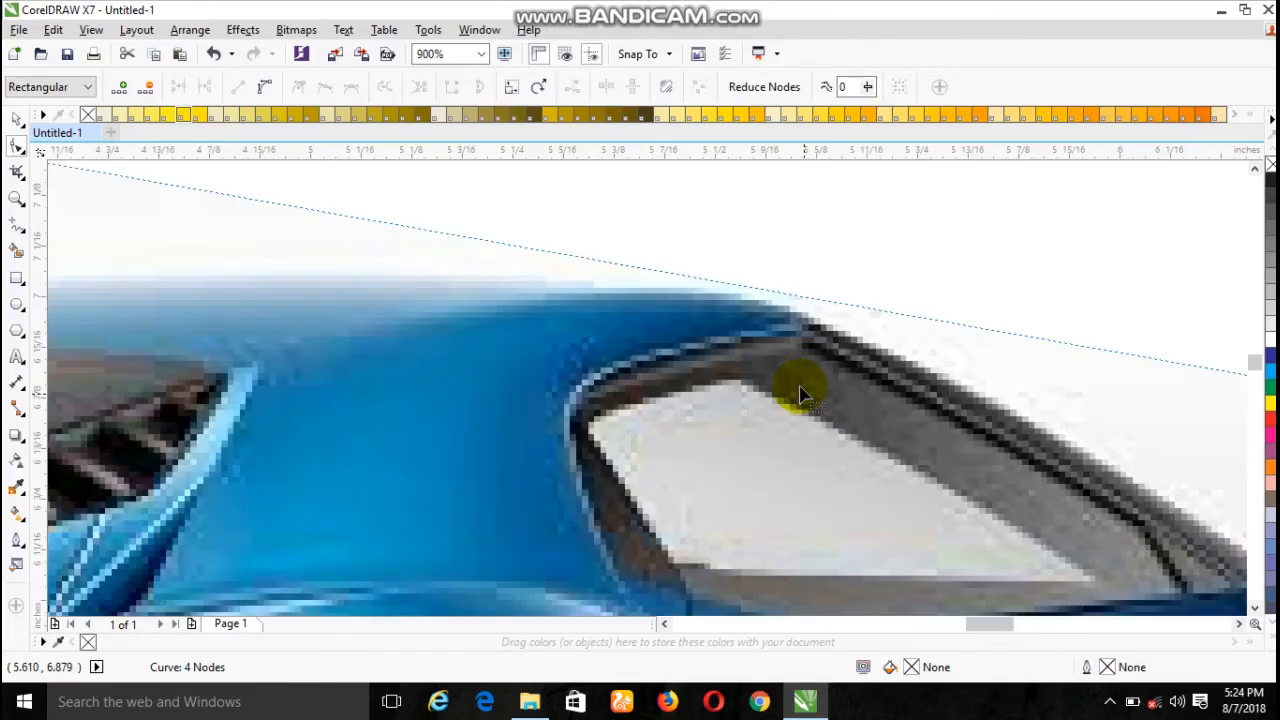
pyautogui.doubleClick(755, 289)
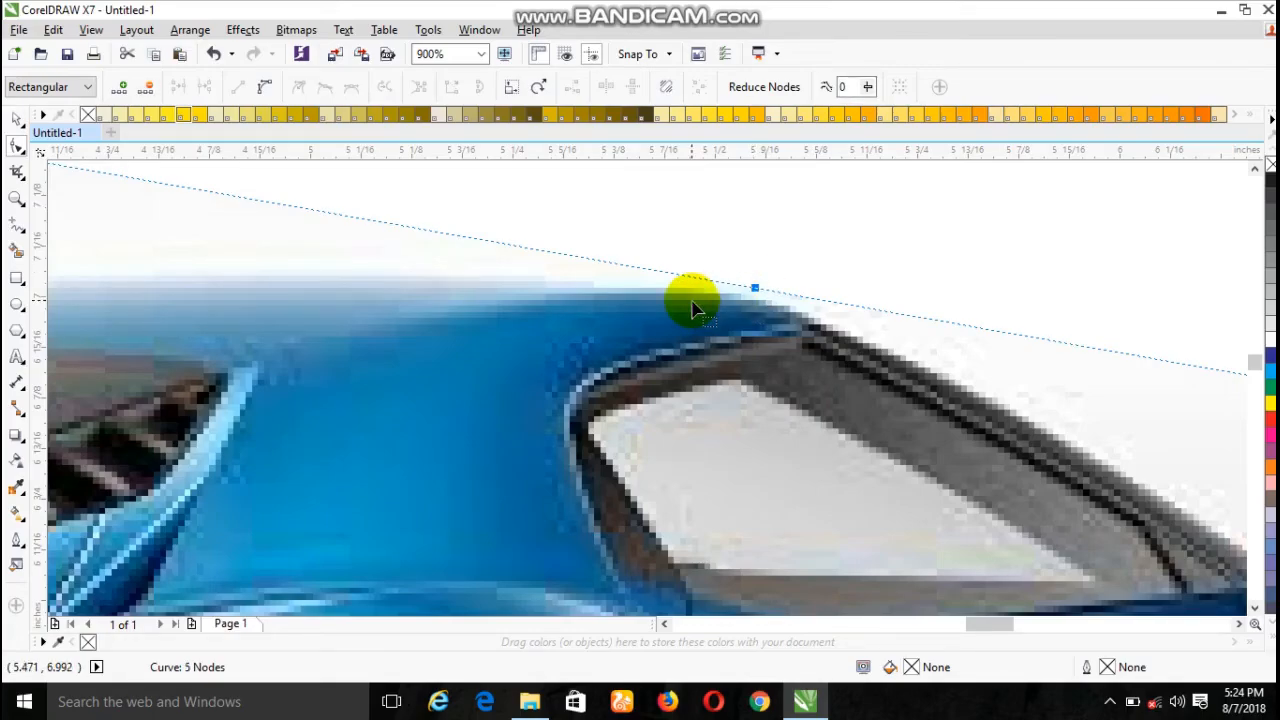
pyautogui.scroll(-2, 697, 308)
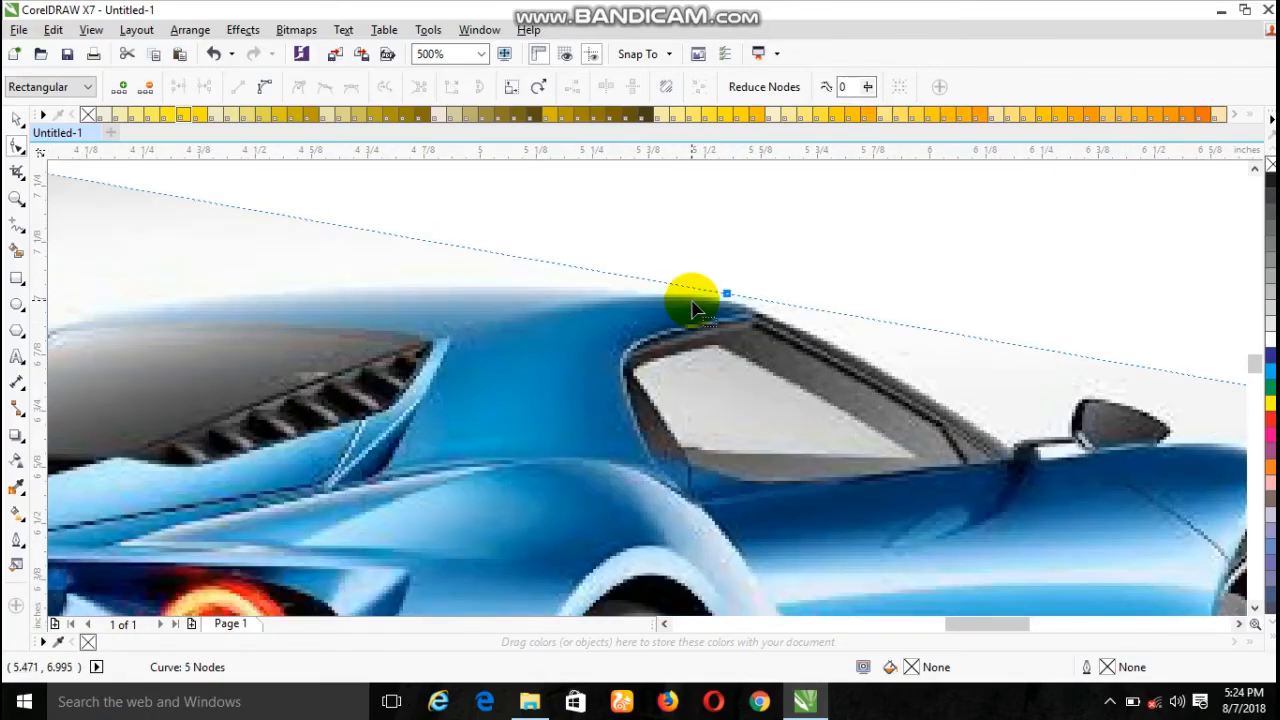
pyautogui.scroll(-2, 697, 308)
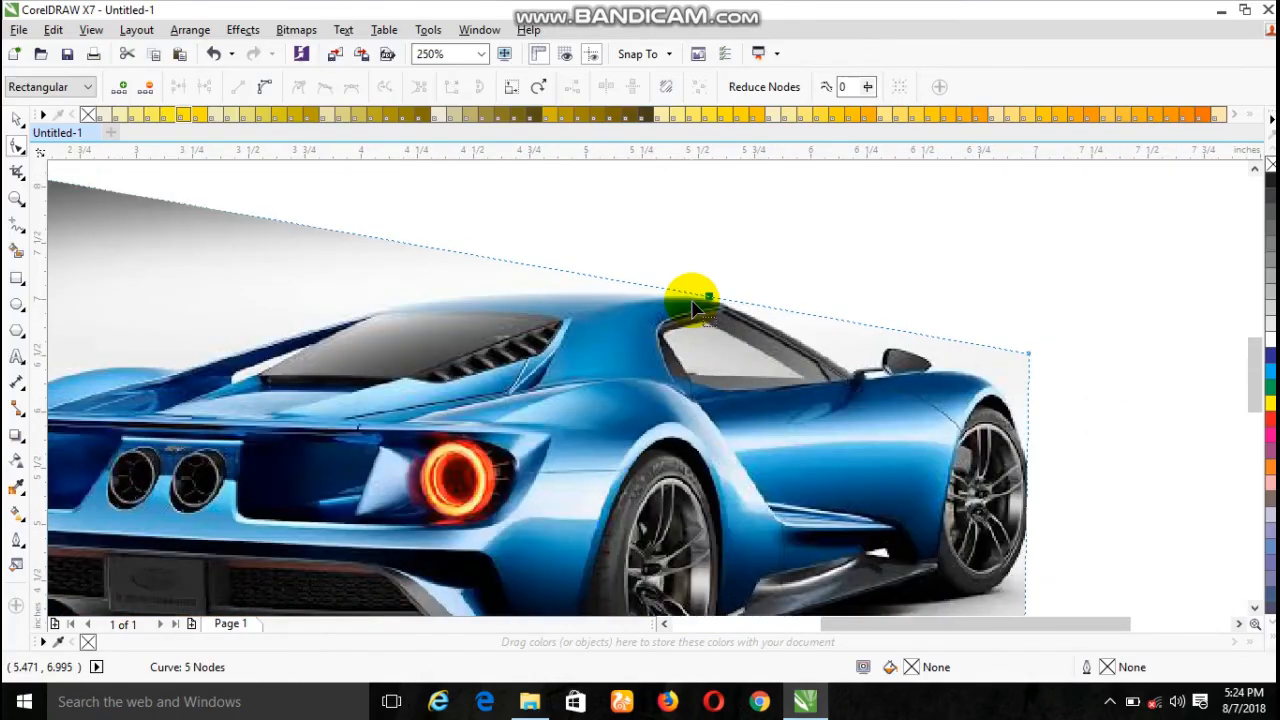
pyautogui.scroll(-2, 697, 308)
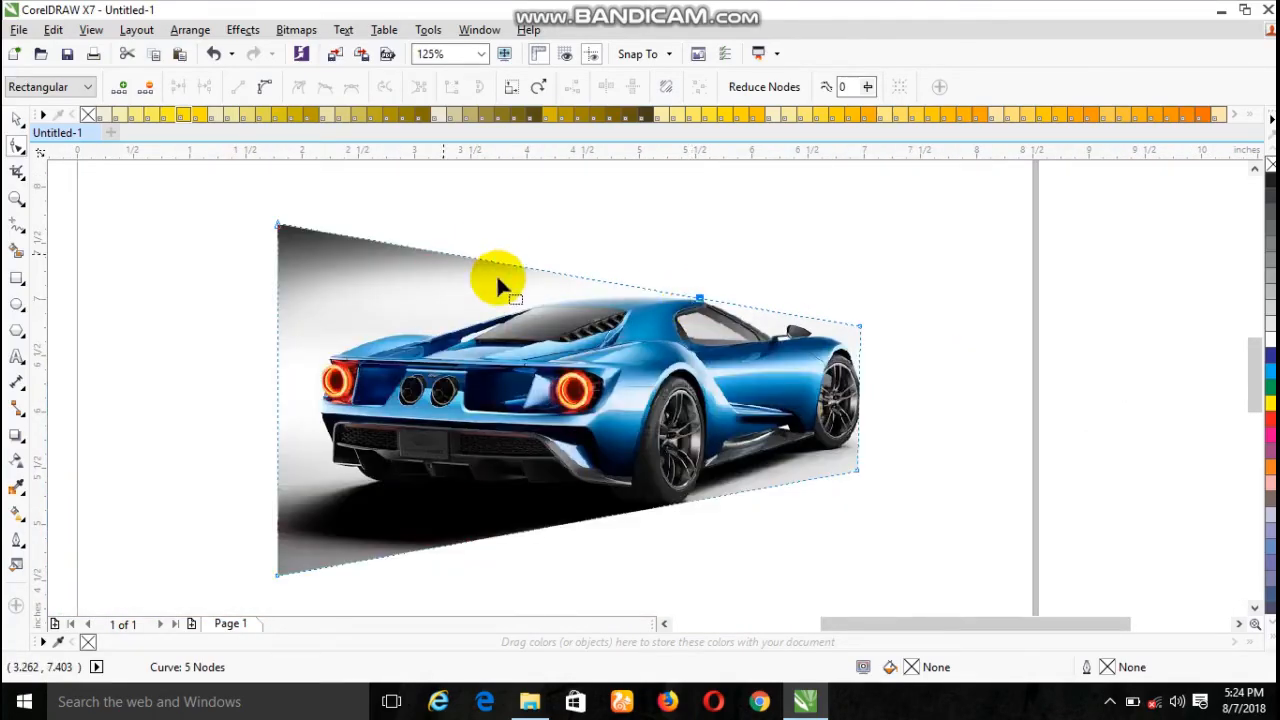
pyautogui.click(558, 272)
pyautogui.moveTo(558, 272); pyautogui.dragTo(559, 308)
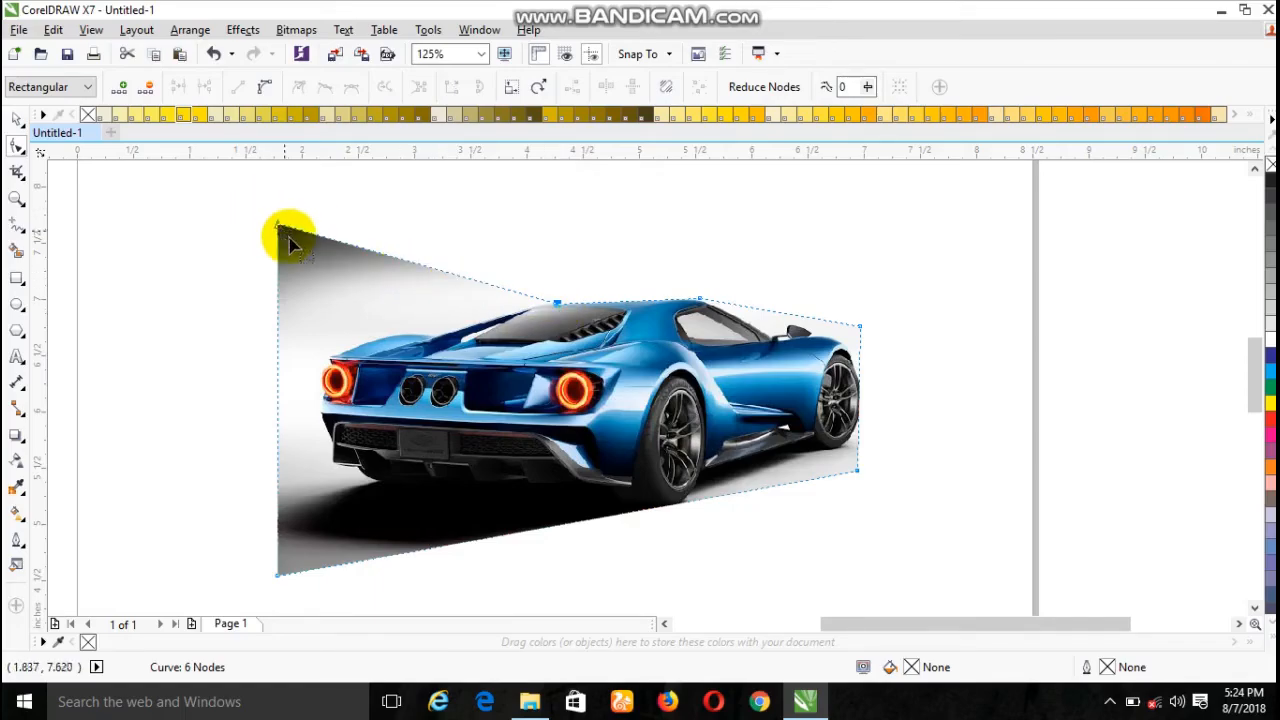
# - Move the upper-left corner node to the rear fender above the left taillight, and add two nodes to fit the outline to the rear deck
pyautogui.moveTo(278, 226); pyautogui.dragTo(332, 357)
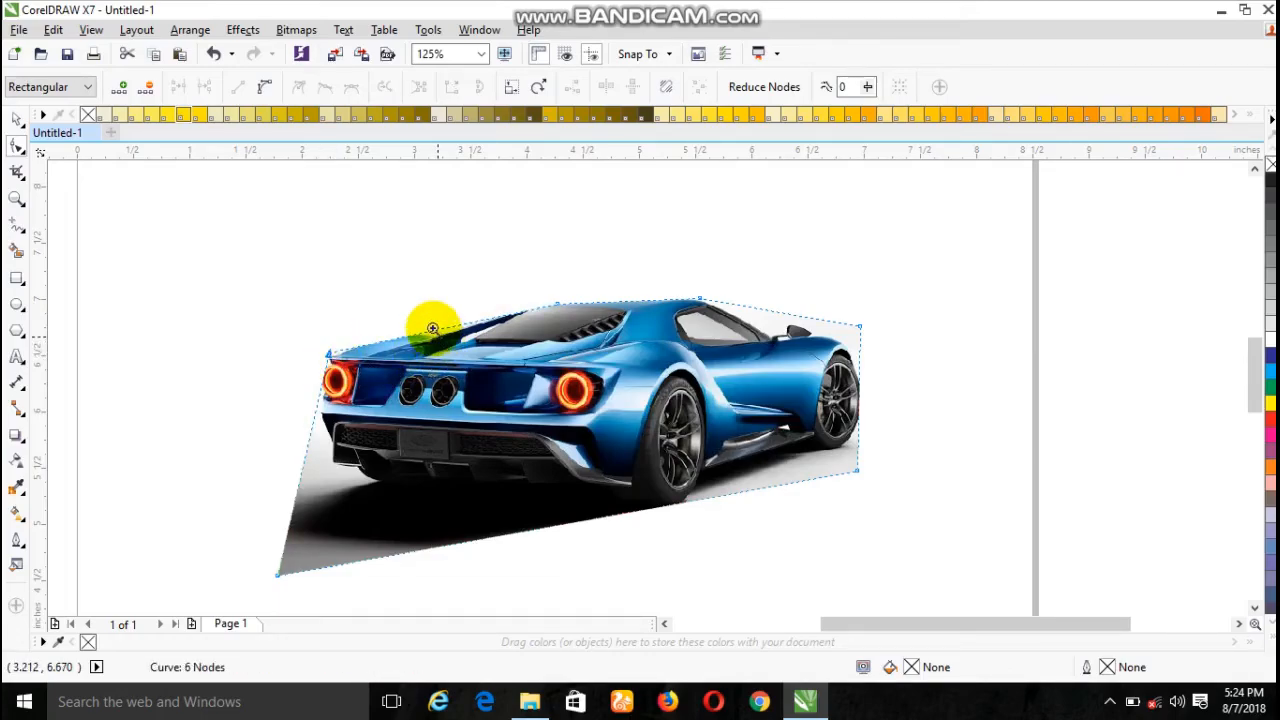
pyautogui.moveTo(420, 327); pyautogui.dragTo(492, 338)
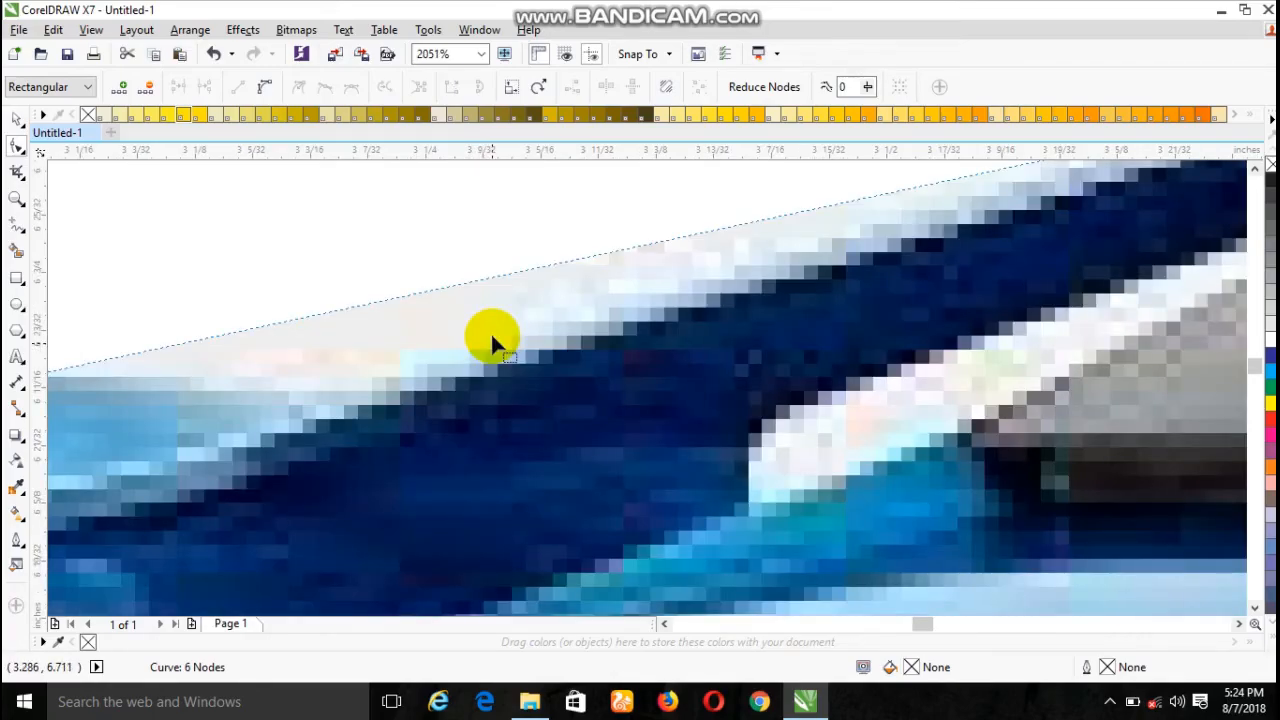
pyautogui.doubleClick(431, 290)
pyautogui.doubleClick(52, 371)
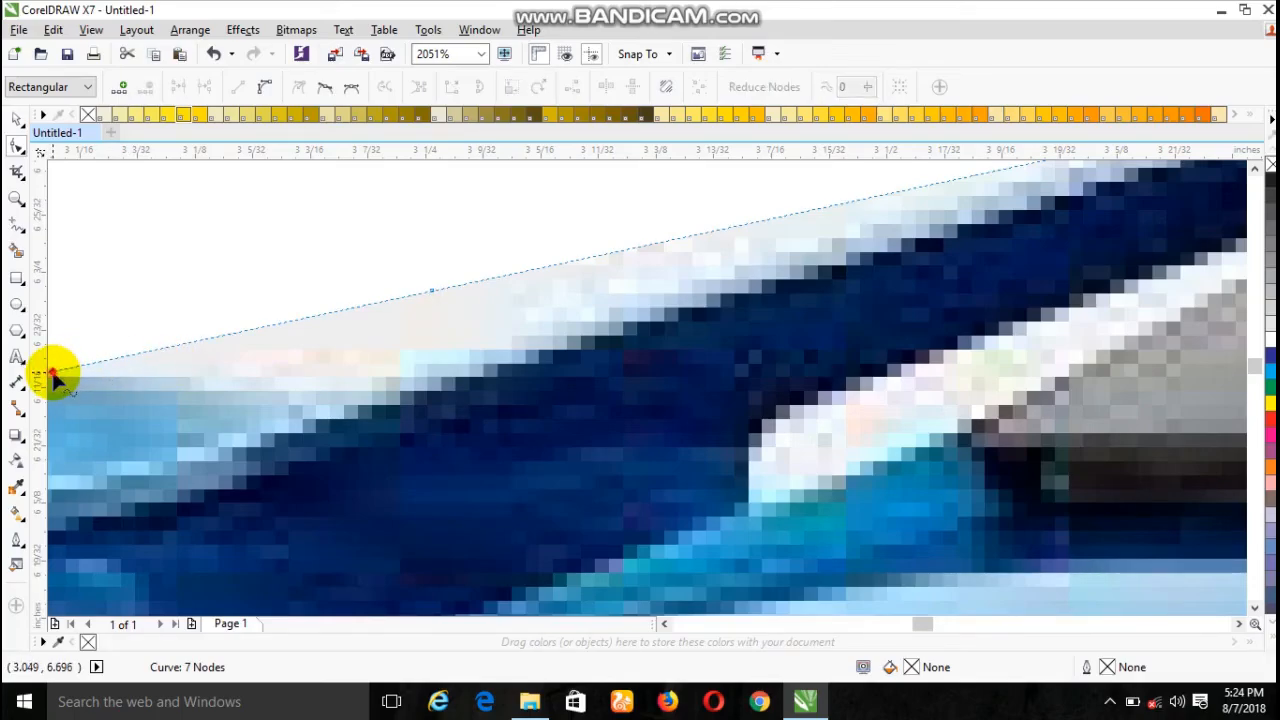
pyautogui.moveTo(434, 290); pyautogui.dragTo(454, 374)
pyautogui.scroll(-5, 454, 374)
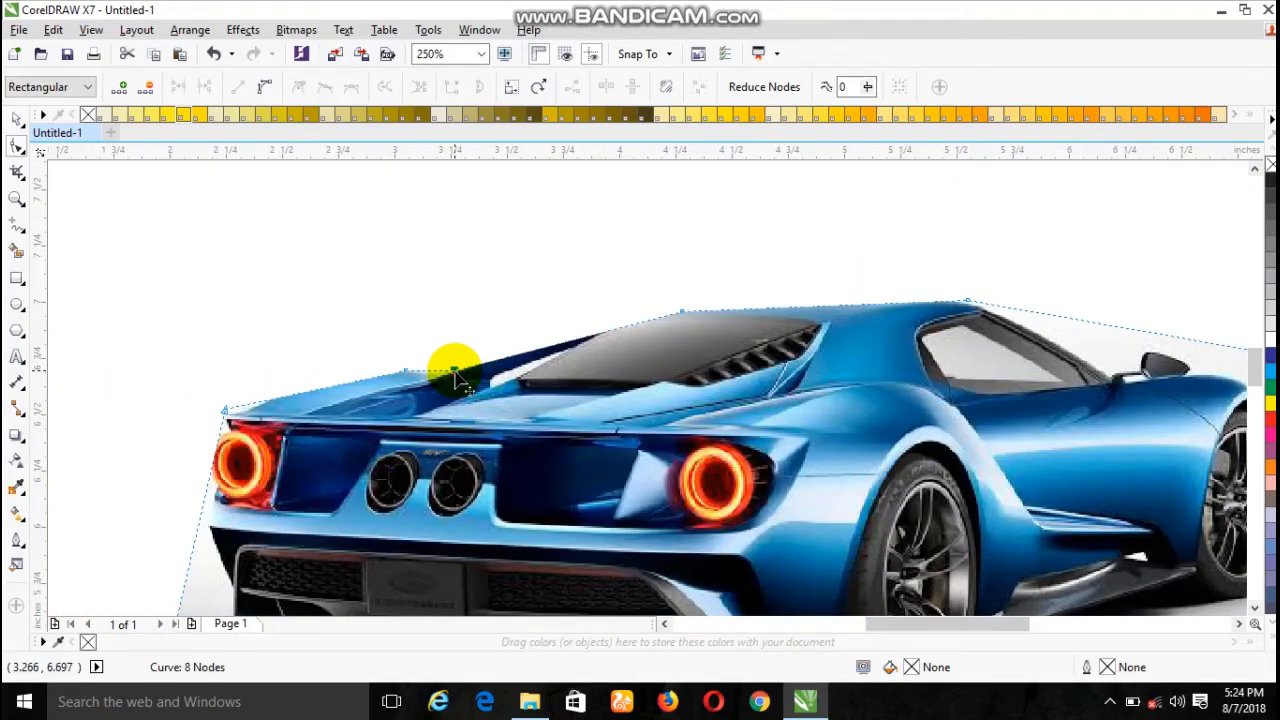
pyautogui.scroll(-2, 455, 376)
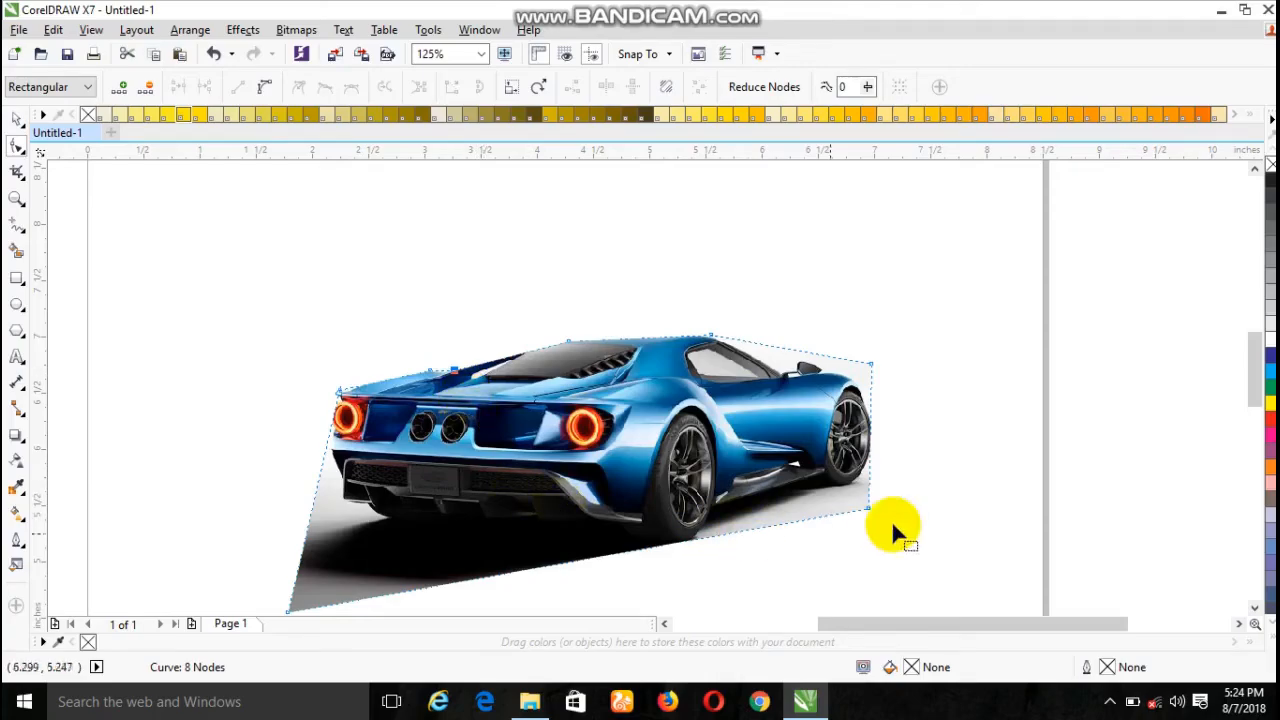
# - Add three nodes on the outline's right edge and fit them around the front tyre, moving the lower two onto its curve
pyautogui.doubleClick(869, 455)
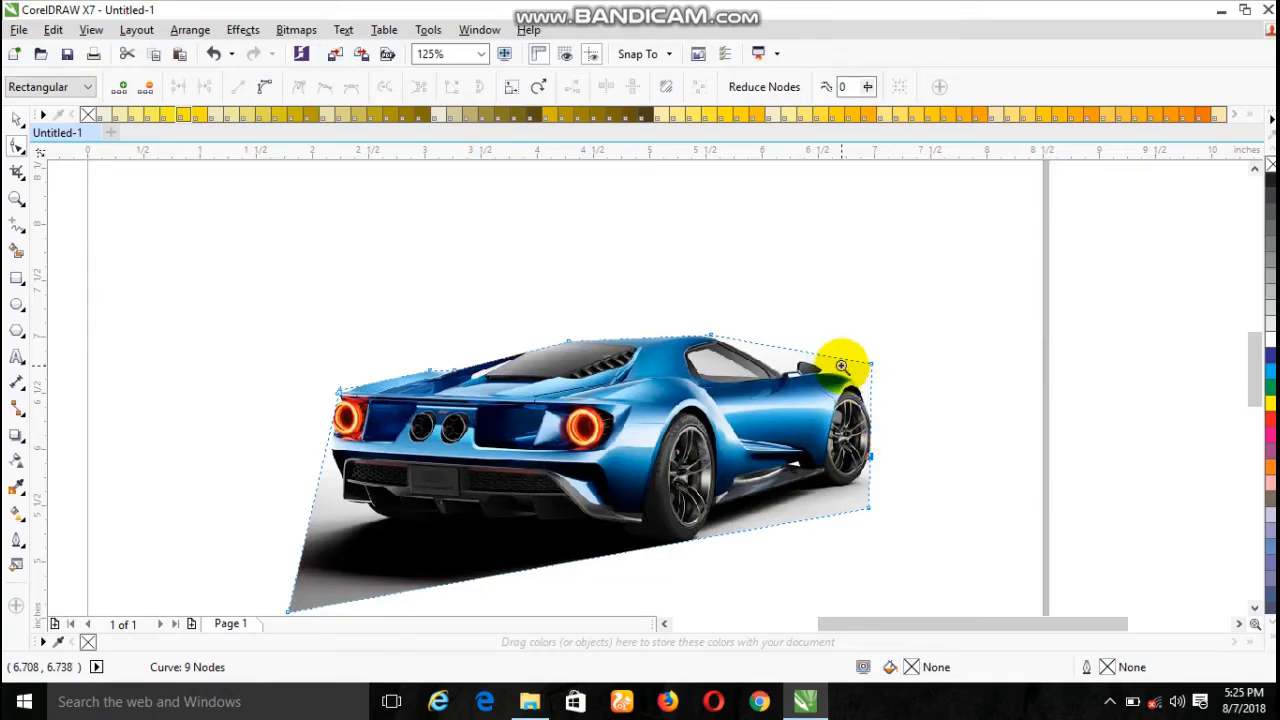
pyautogui.scroll(5, 916, 512)
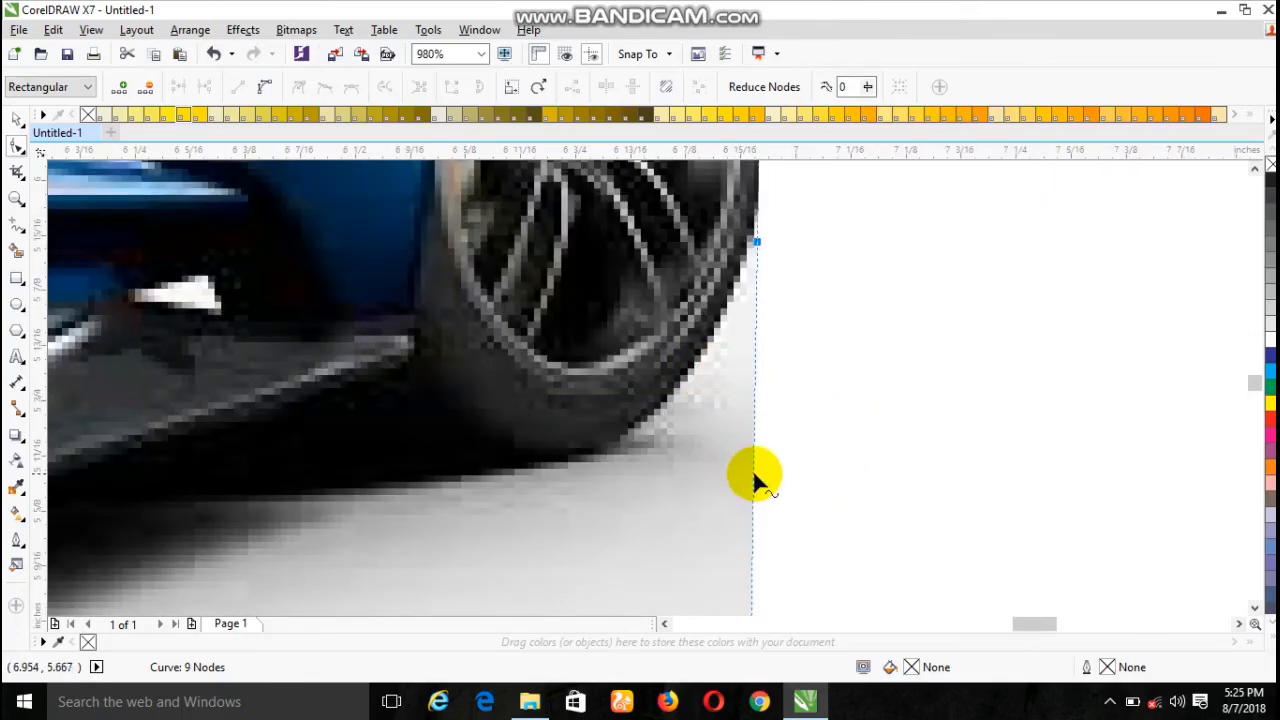
pyautogui.doubleClick(754, 475)
pyautogui.moveTo(754, 475); pyautogui.dragTo(699, 375)
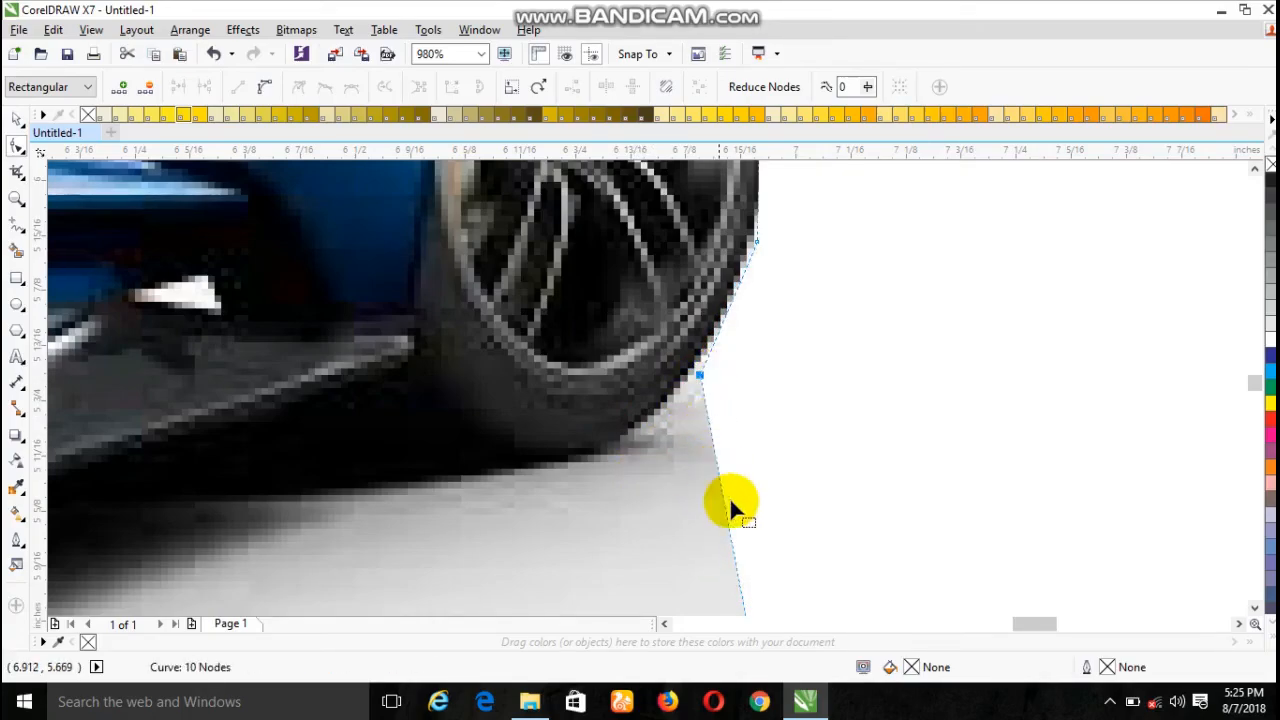
pyautogui.doubleClick(732, 531)
pyautogui.moveTo(732, 531); pyautogui.dragTo(597, 478)
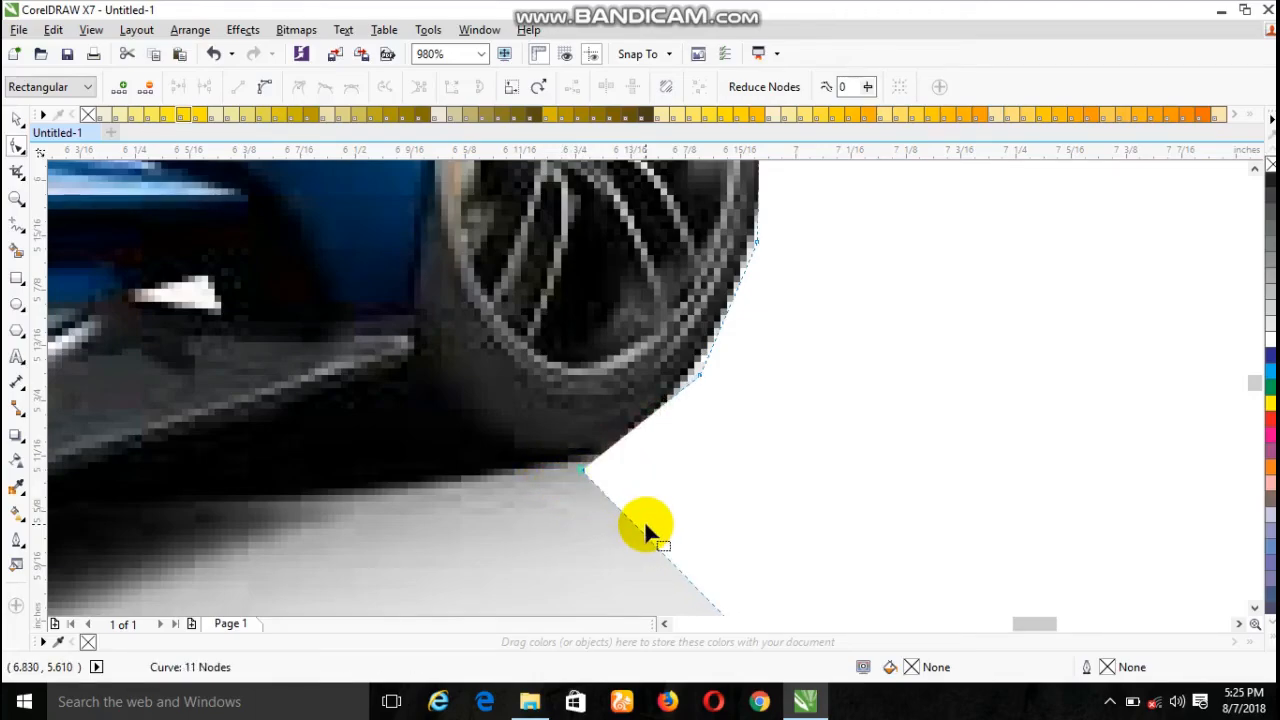
# - Move the lower-right corner node to the front end of the side skirt and add a node fitted to the underside of the front tyre
pyautogui.scroll(-2, 644, 520)
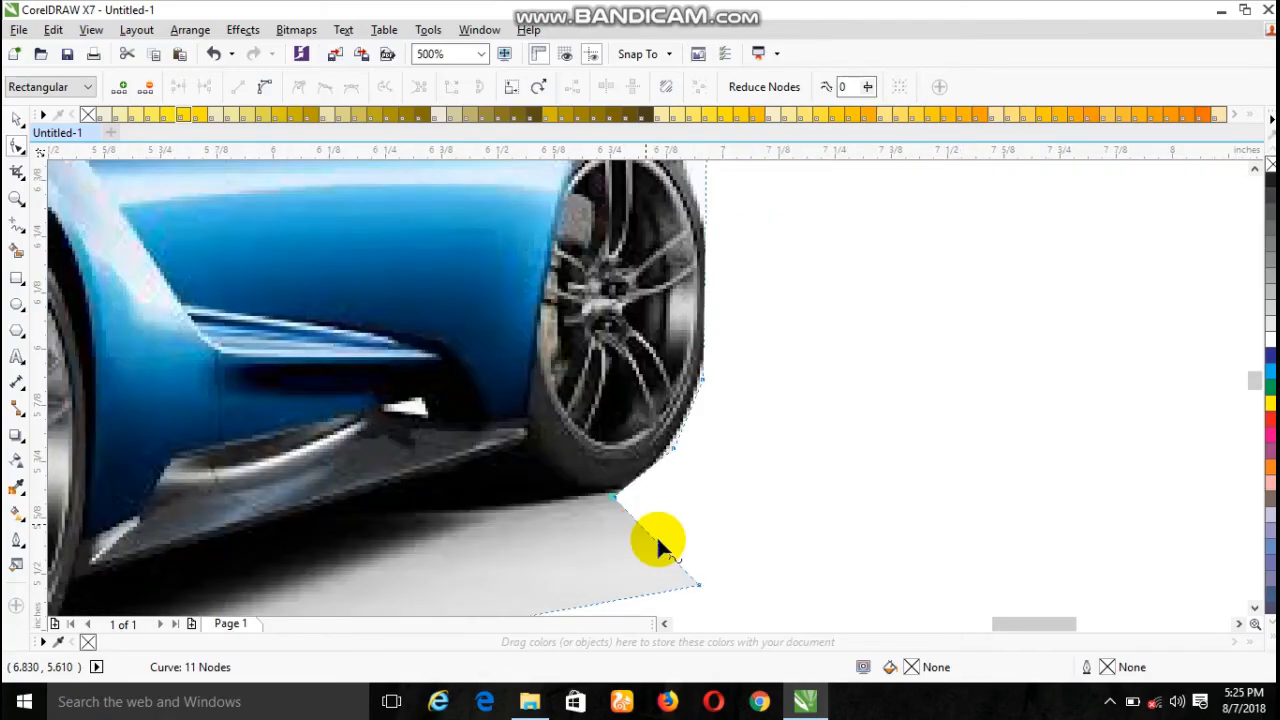
pyautogui.moveTo(697, 590); pyautogui.dragTo(528, 536)
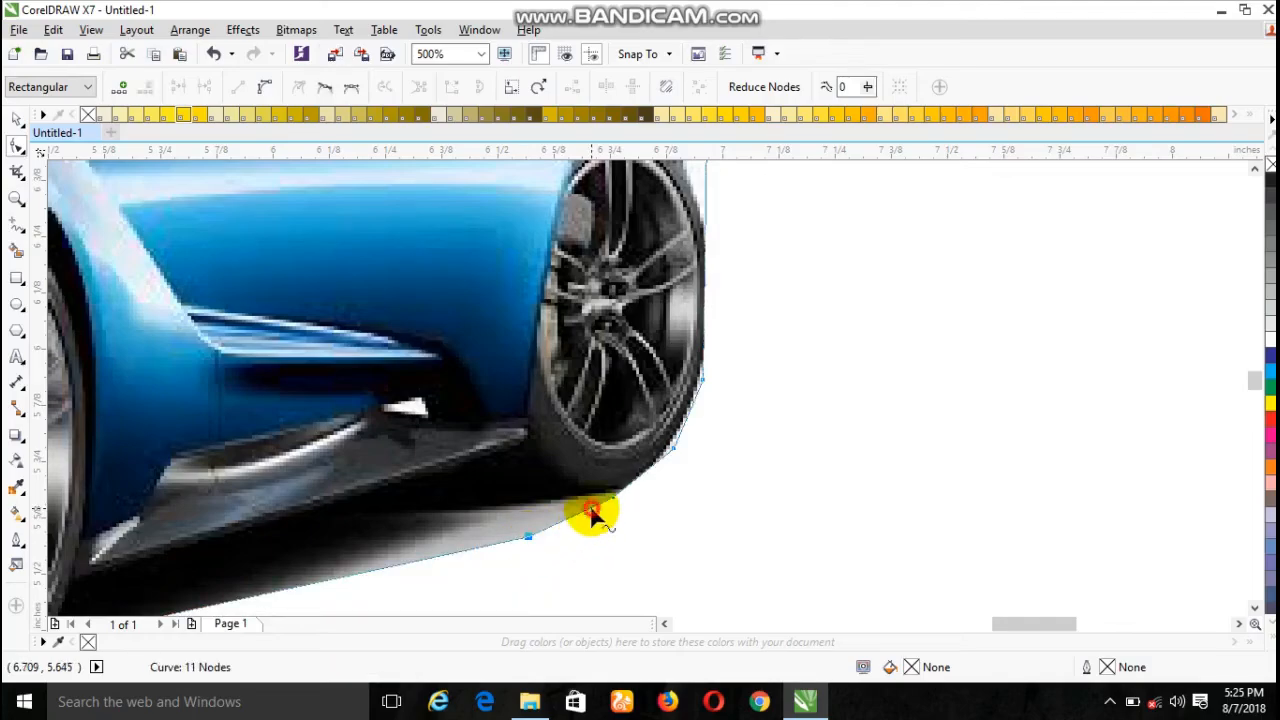
pyautogui.doubleClick(591, 508)
pyautogui.moveTo(557, 489); pyautogui.dragTo(557, 490)
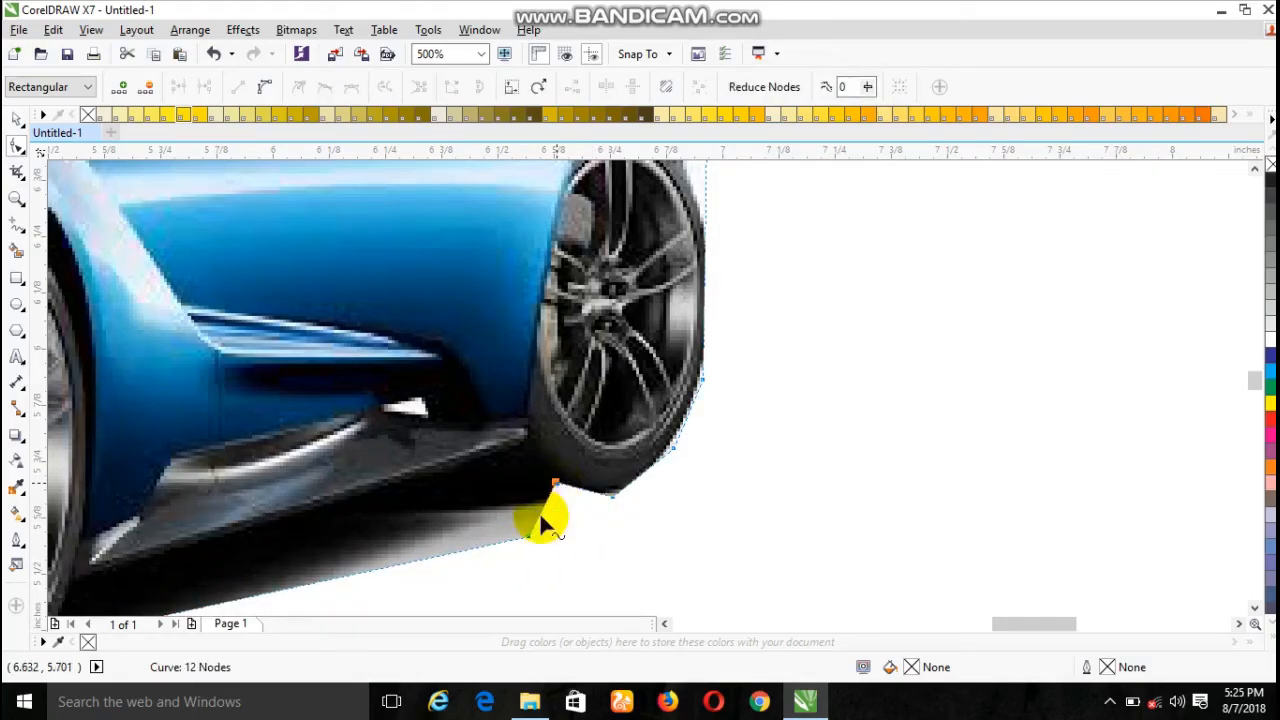
pyautogui.moveTo(529, 541); pyautogui.dragTo(521, 455)
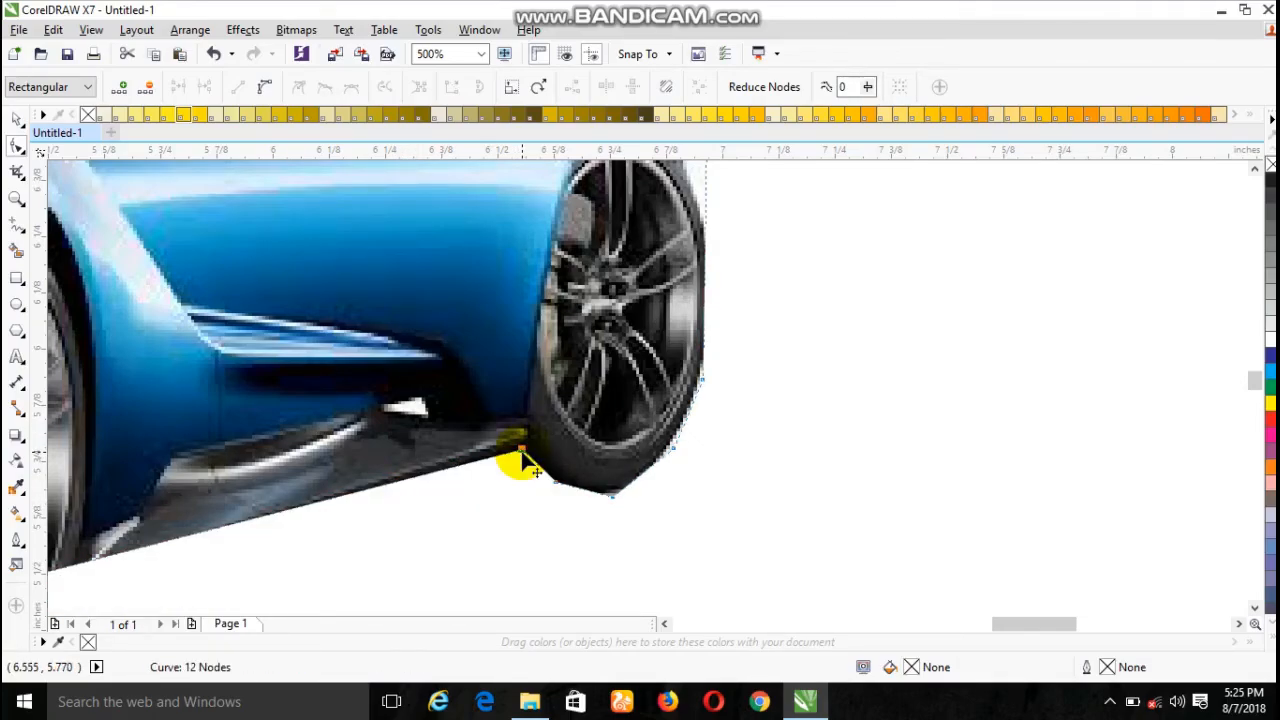
# - Add a node on the lower outline at the rear tyre and move it down below the tyre
pyautogui.scroll(-2, 521, 456)
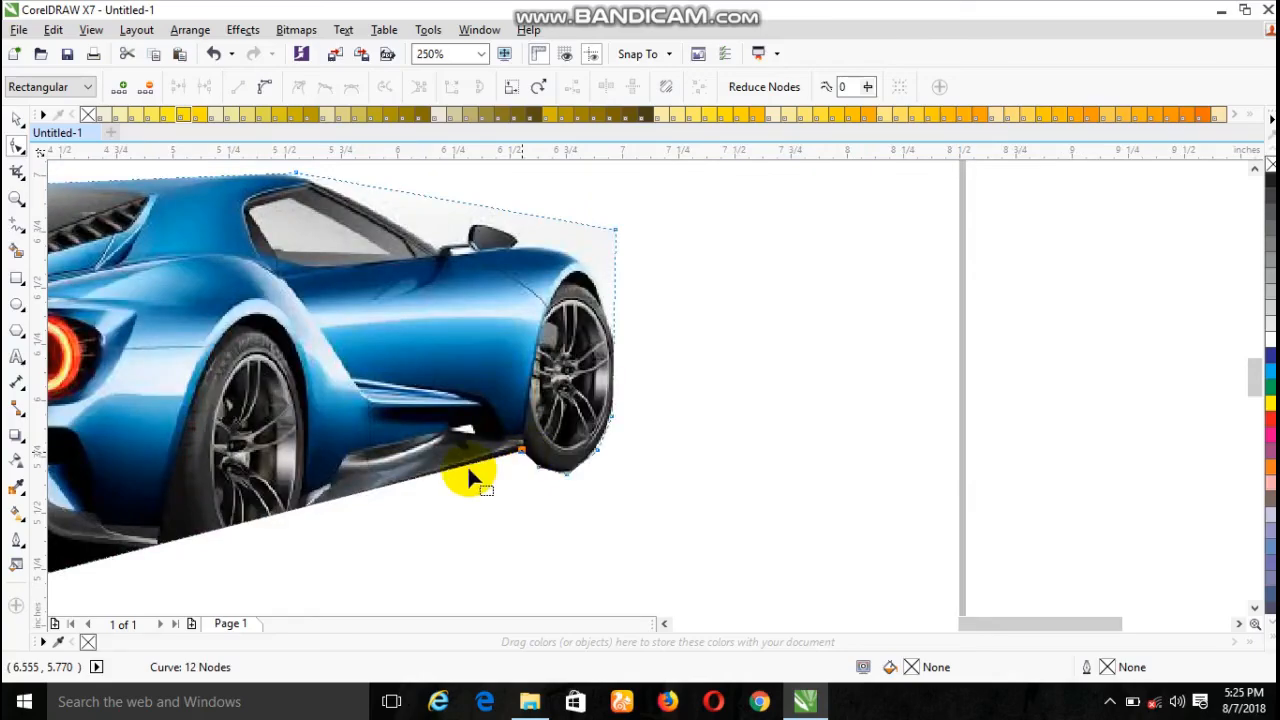
pyautogui.doubleClick(191, 535)
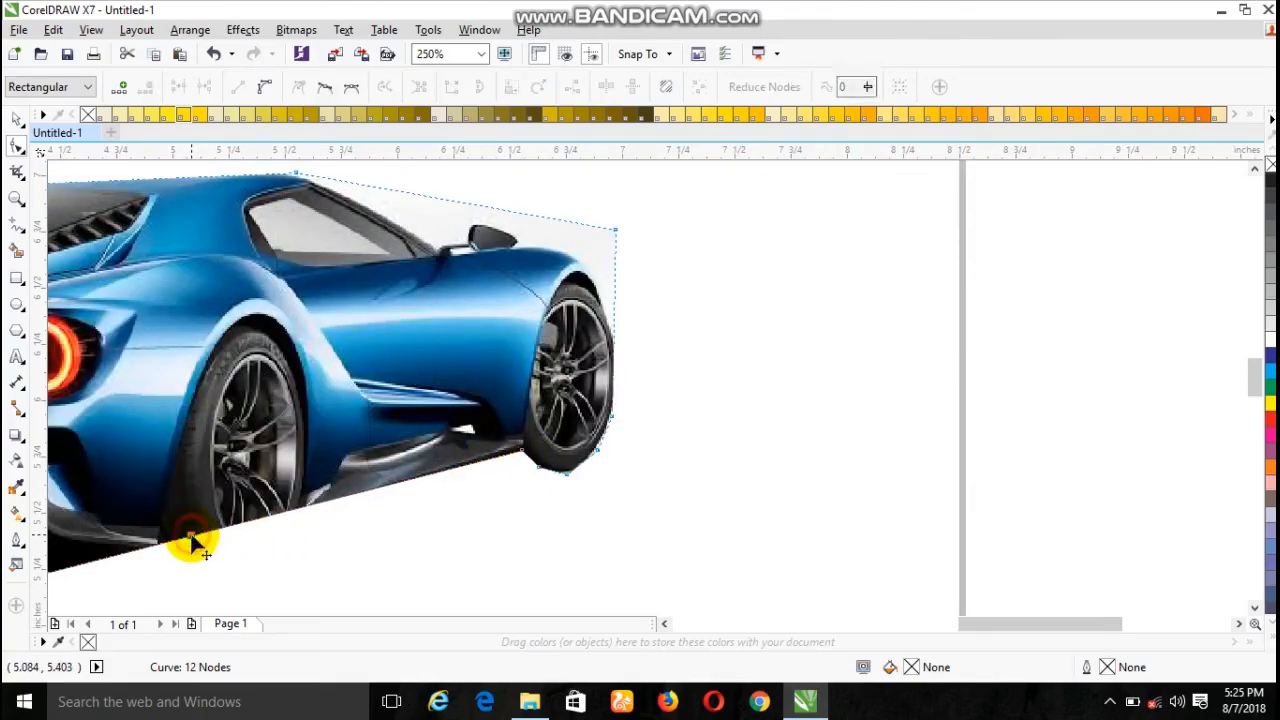
pyautogui.moveTo(191, 535); pyautogui.dragTo(219, 591)
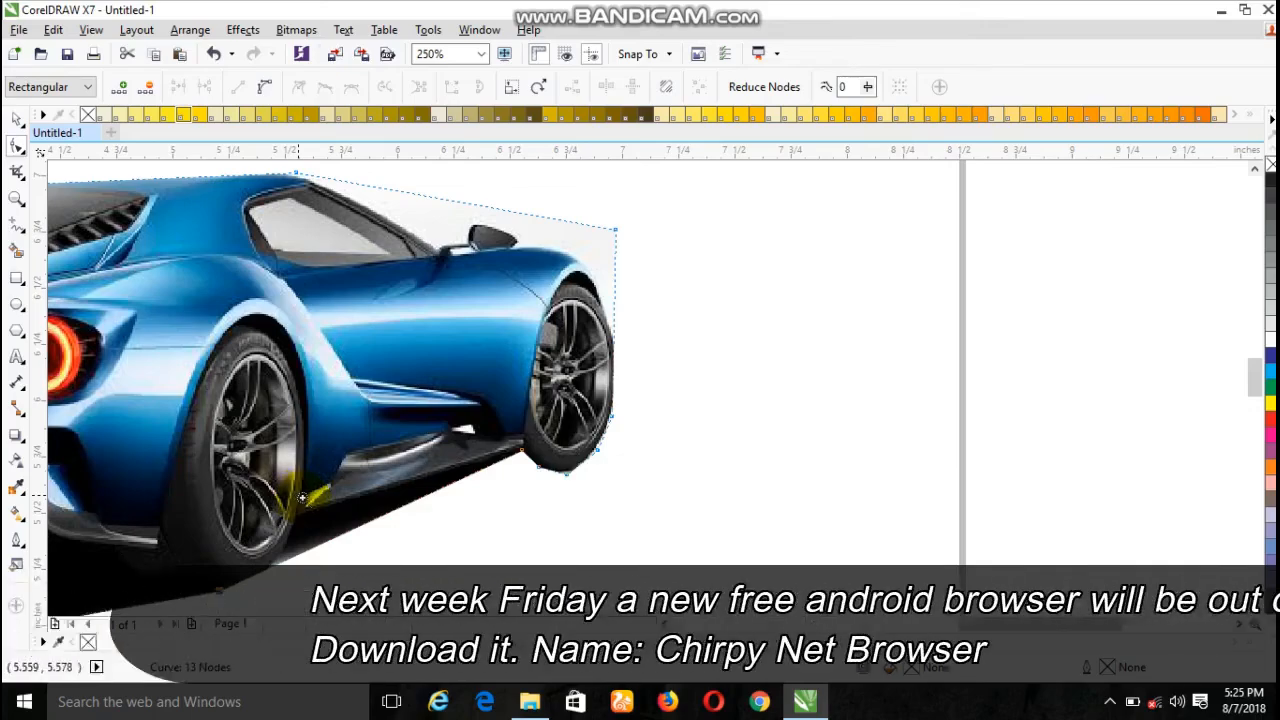
# - Add a node on the outline beneath the front half of the side skirt and pull it up to the skirt's lower edge
pyautogui.moveTo(298, 495); pyautogui.dragTo(493, 556)
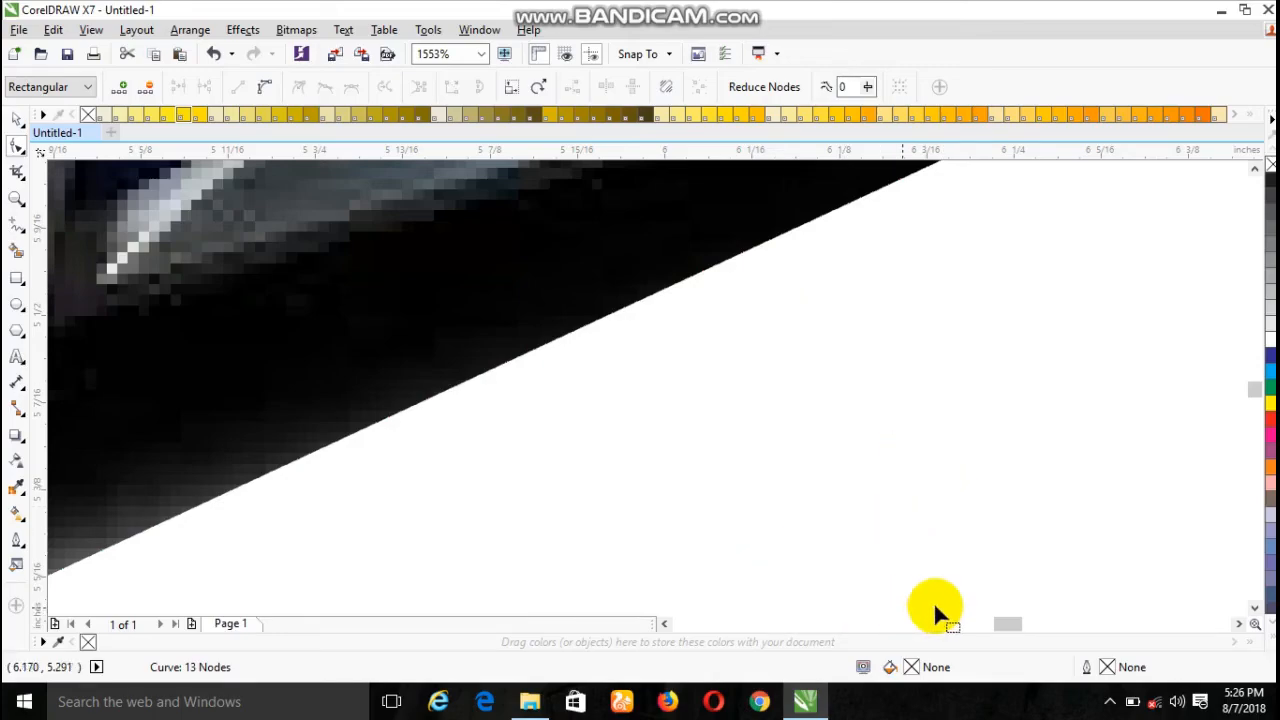
pyautogui.moveTo(1014, 623); pyautogui.dragTo(1025, 624)
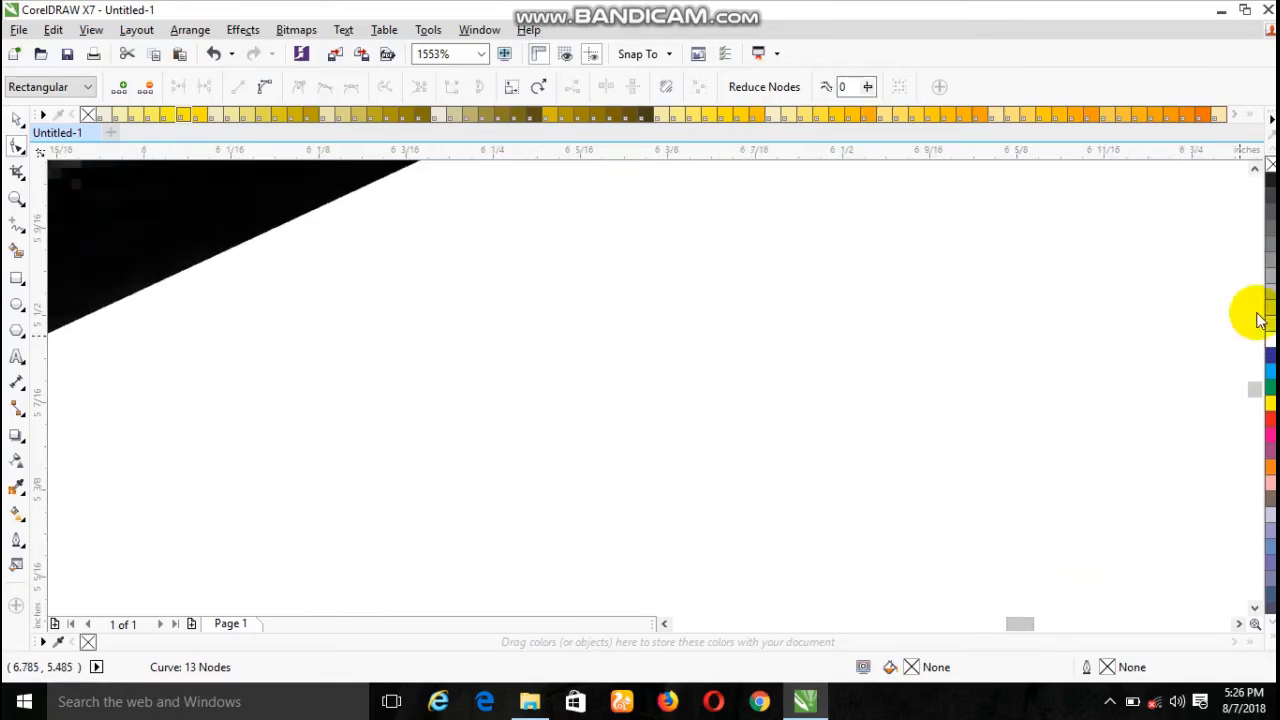
pyautogui.scroll(10, 1258, 390)
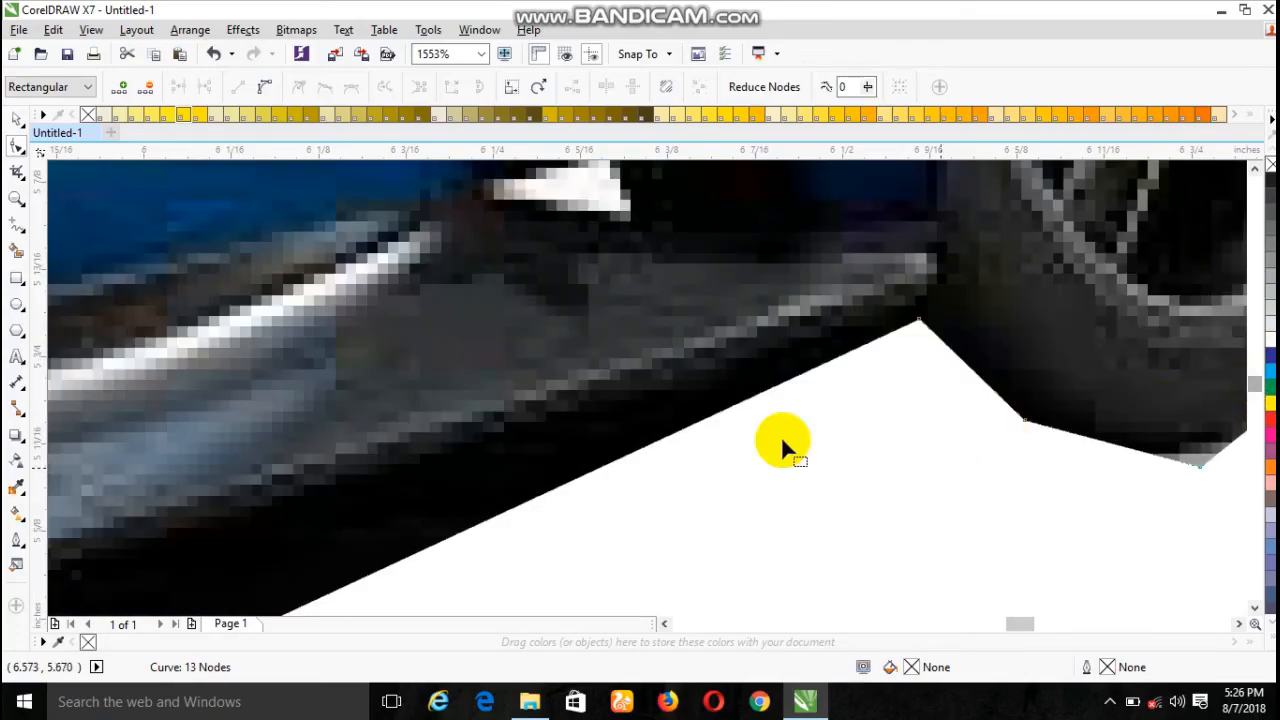
pyautogui.doubleClick(545, 492)
pyautogui.moveTo(545, 493); pyautogui.dragTo(505, 465)
pyautogui.scroll(-2, 507, 472)
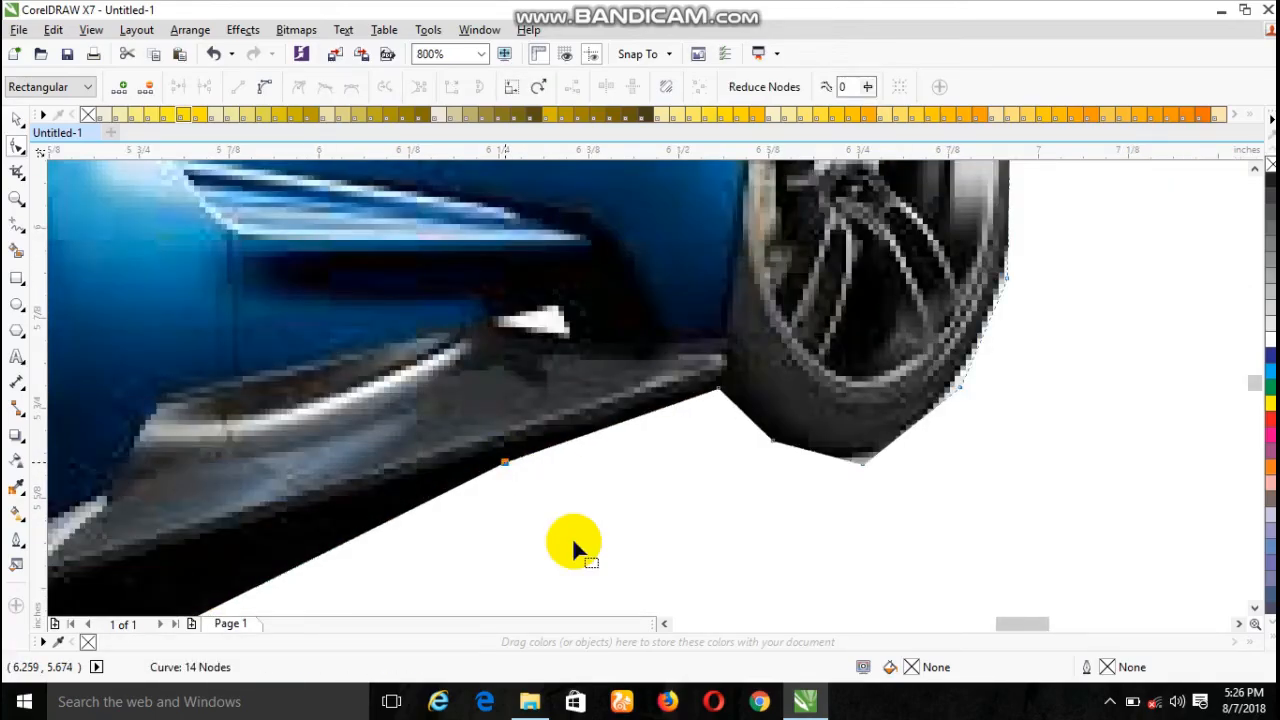
# - Add two more nodes towards the rear wheel and fit them to the lower edge of the side skirt
pyautogui.click(663, 623)
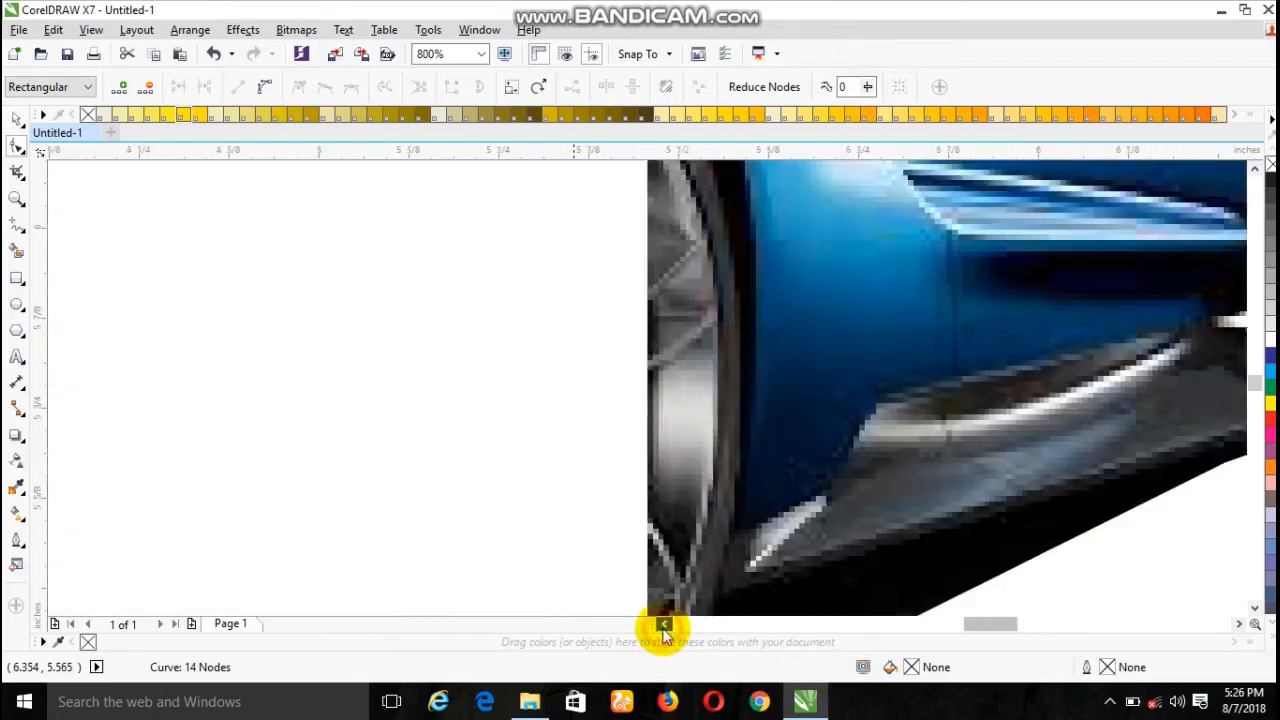
pyautogui.click(663, 623)
pyautogui.click(1238, 623)
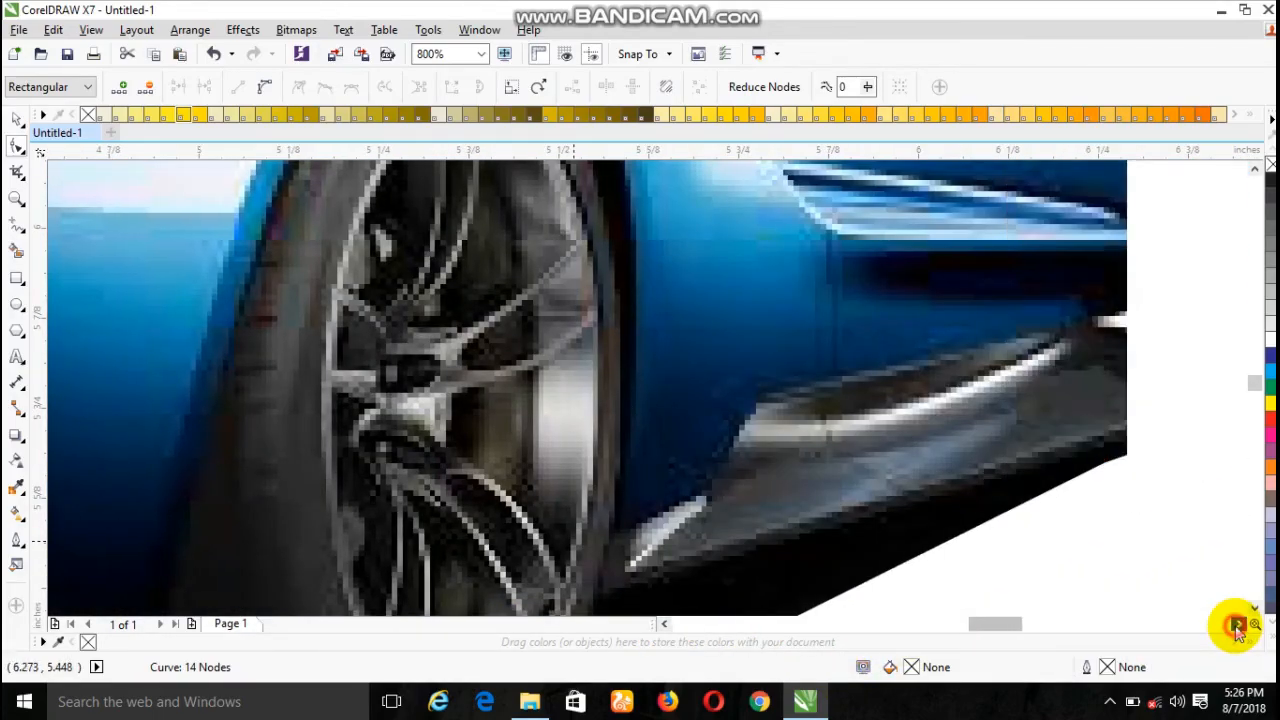
pyautogui.click(1238, 623)
pyautogui.click(1238, 623)
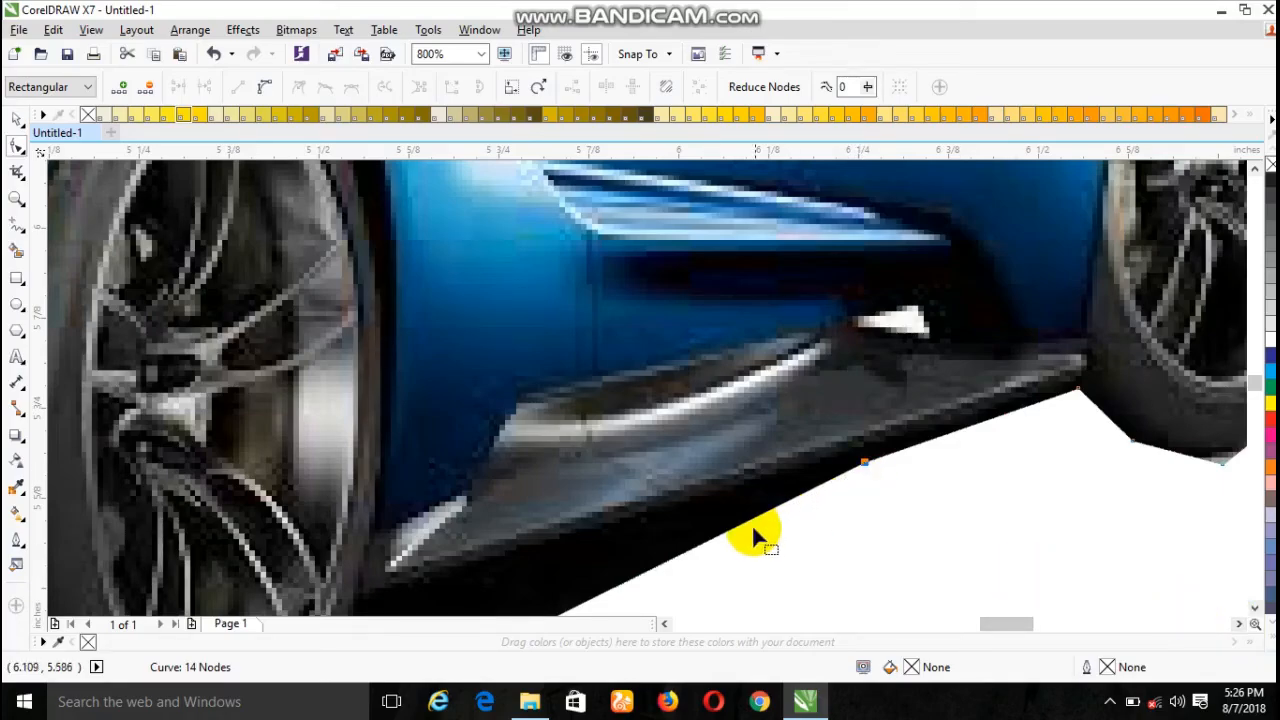
pyautogui.moveTo(745, 533); pyautogui.dragTo(706, 511)
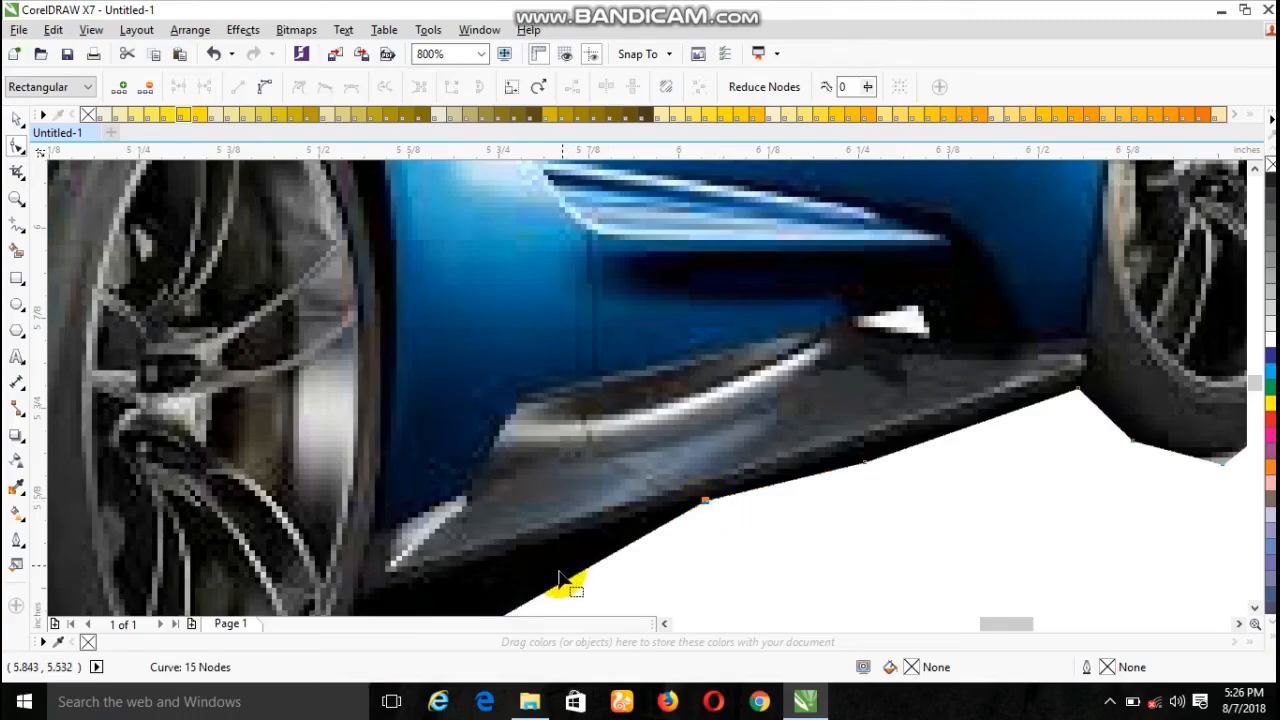
pyautogui.click(555, 592)
pyautogui.moveTo(555, 592); pyautogui.dragTo(530, 560)
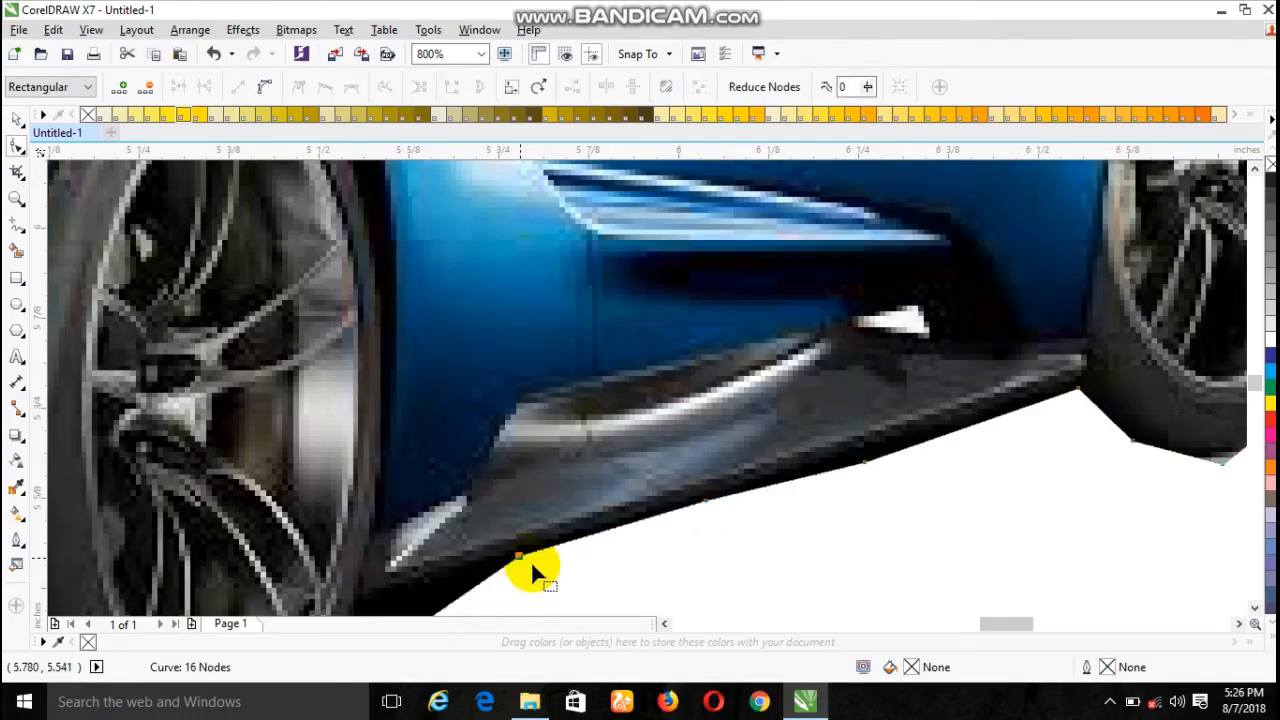
# - Add a node pulled outside the rear tyre and another fitted to the corner where the side skirt meets the tyre
pyautogui.click(1254, 608)
pyautogui.click(1254, 608)
pyautogui.click(1254, 608)
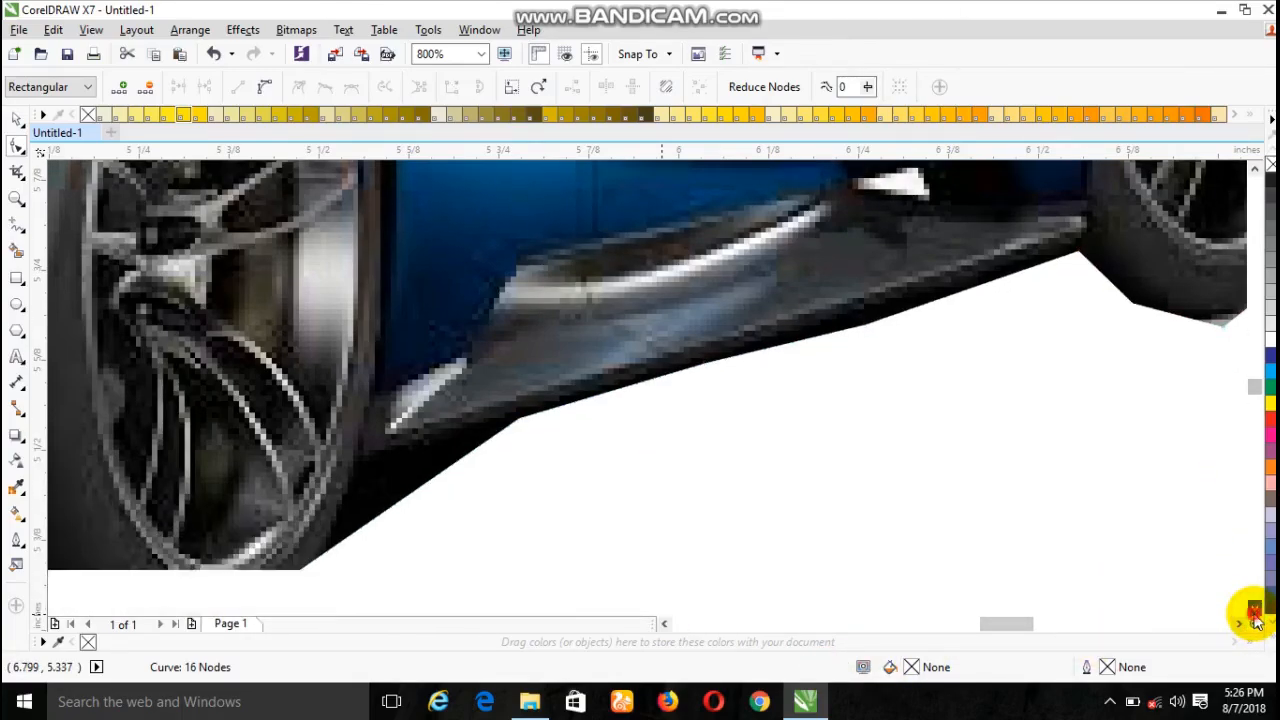
pyautogui.click(1254, 608)
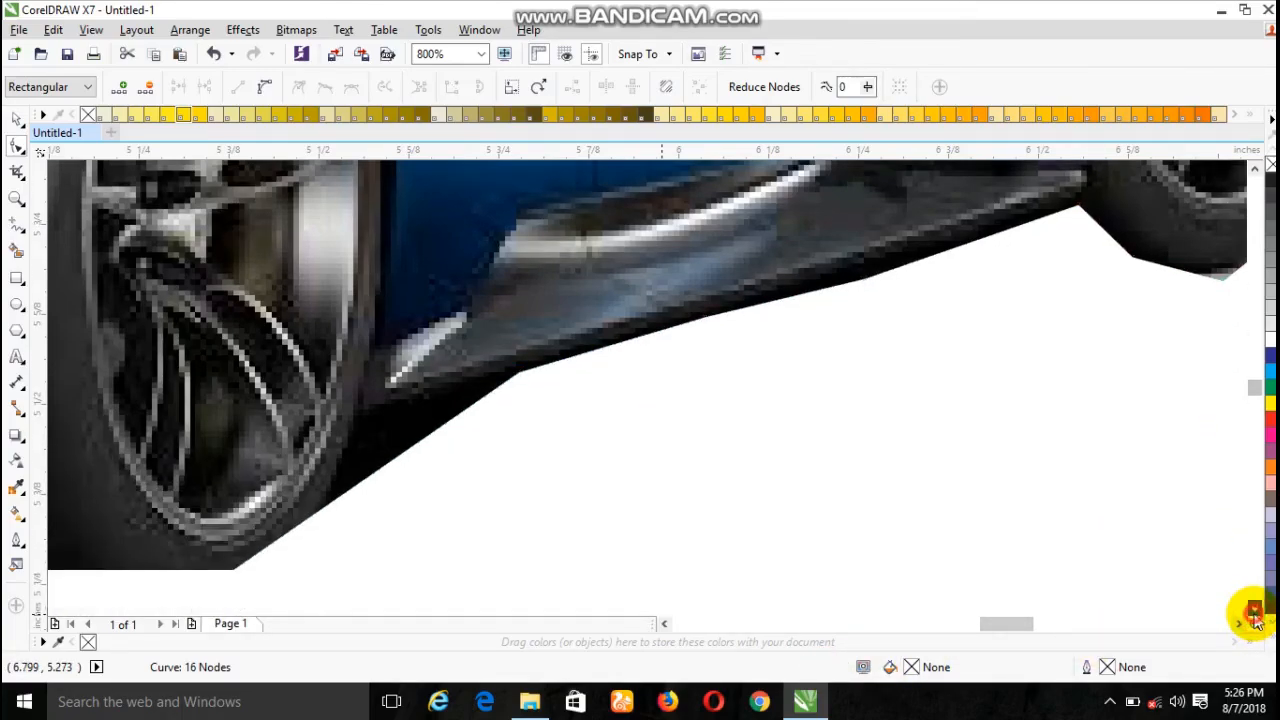
pyautogui.doubleClick(339, 499)
pyautogui.moveTo(339, 499); pyautogui.dragTo(396, 563)
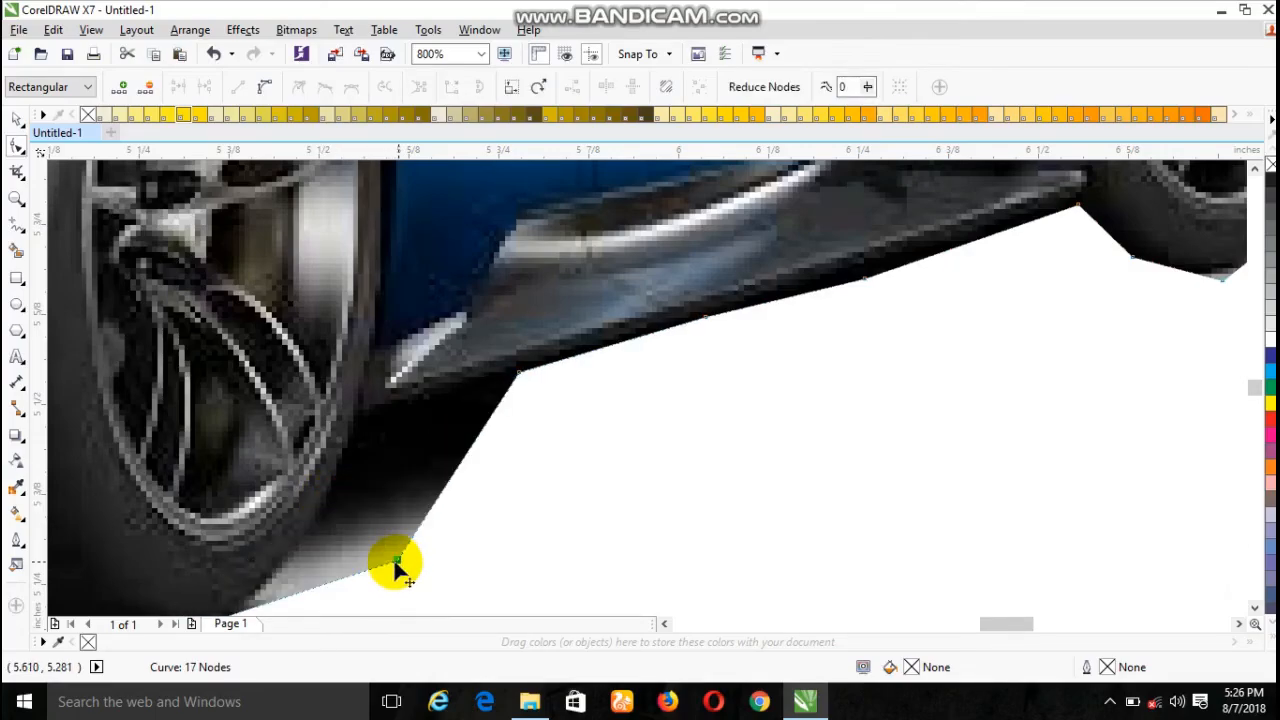
pyautogui.doubleClick(470, 455)
pyautogui.moveTo(470, 455); pyautogui.dragTo(370, 416)
pyautogui.click(393, 465)
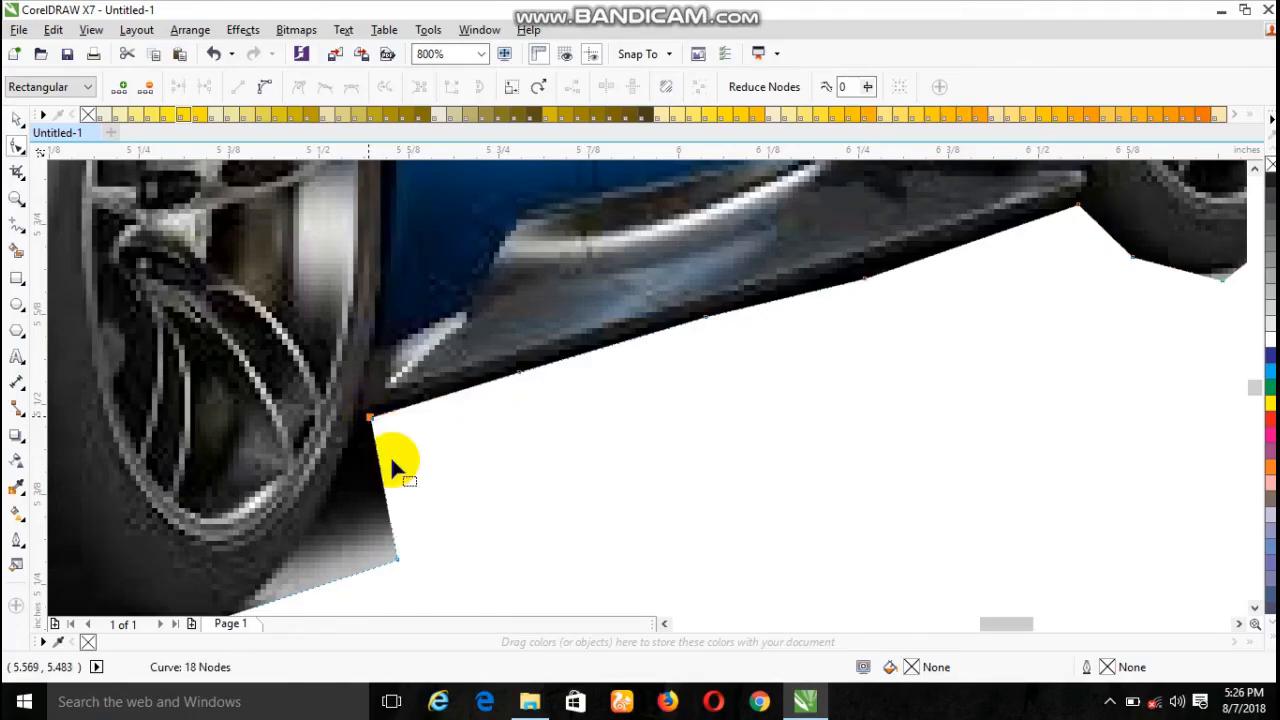
# - Add a node on the rear tyre's outer curve, move the outlying node onto the tyre's lower edge, and add another beneath the tyre
pyautogui.doubleClick(392, 526)
pyautogui.moveTo(392, 526); pyautogui.dragTo(314, 543)
pyautogui.click(397, 561)
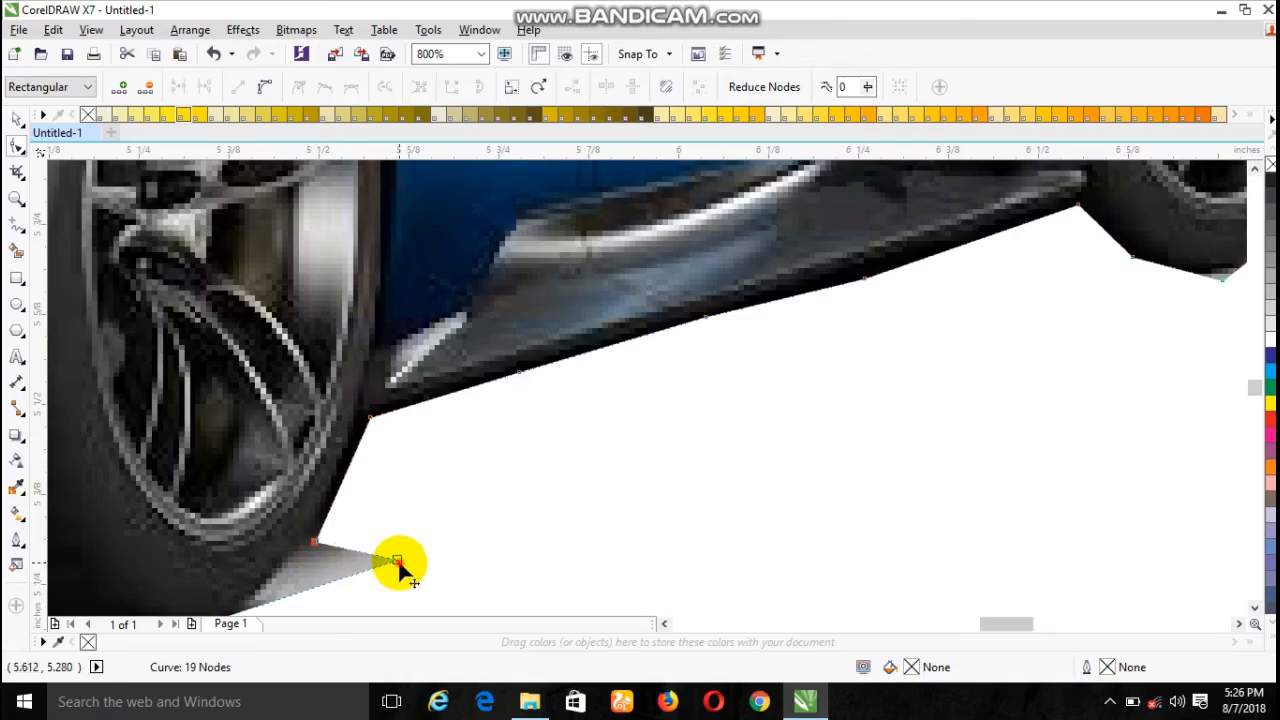
pyautogui.moveTo(397, 563); pyautogui.dragTo(233, 576)
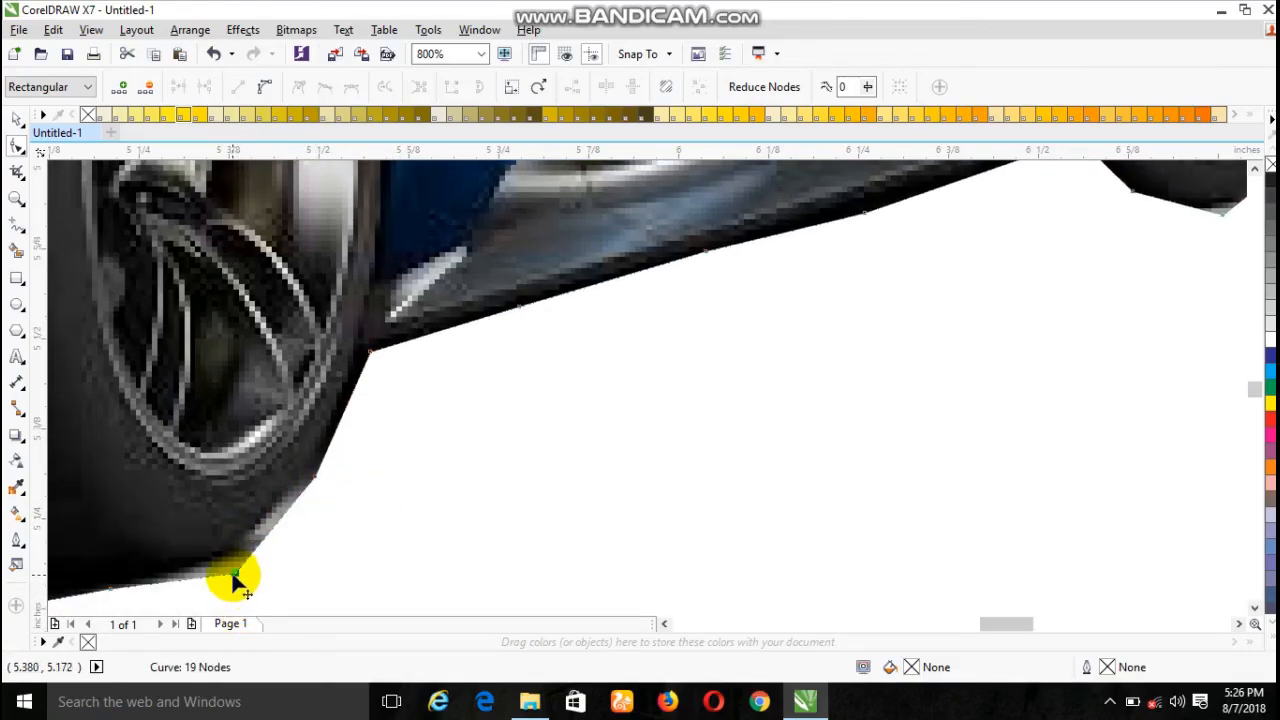
pyautogui.doubleClick(183, 580)
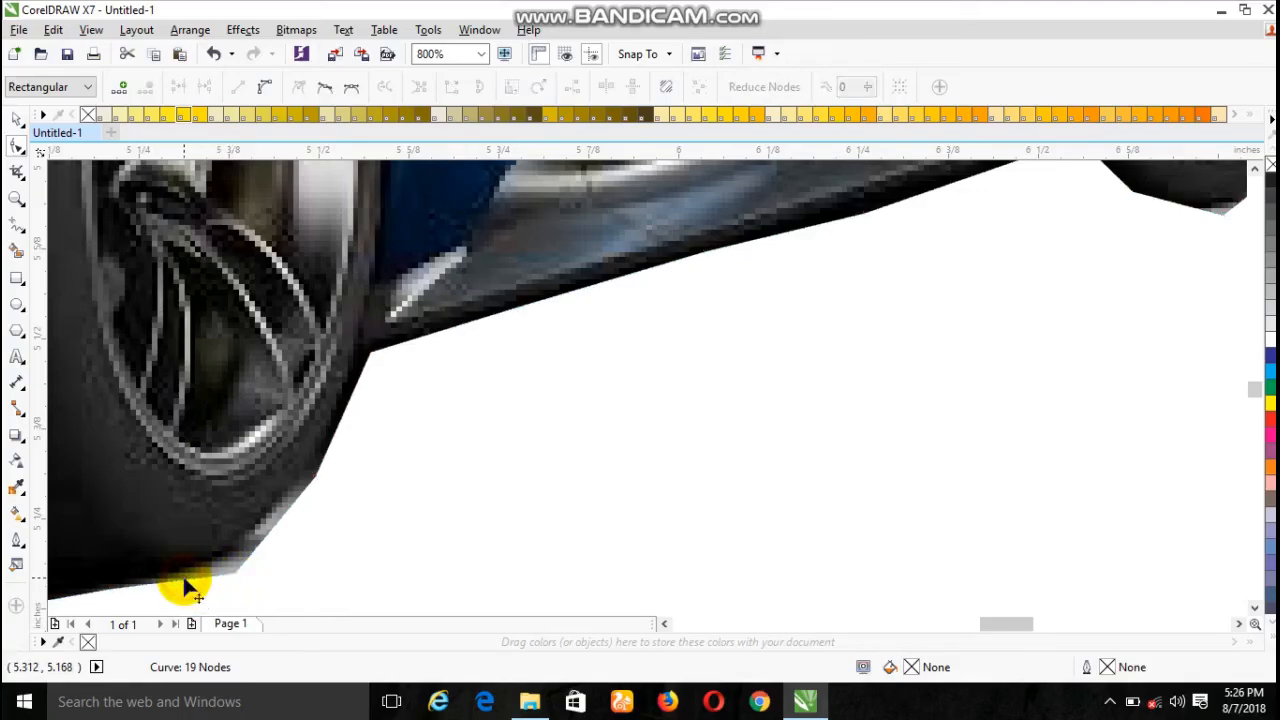
pyautogui.moveTo(237, 578); pyautogui.dragTo(226, 553)
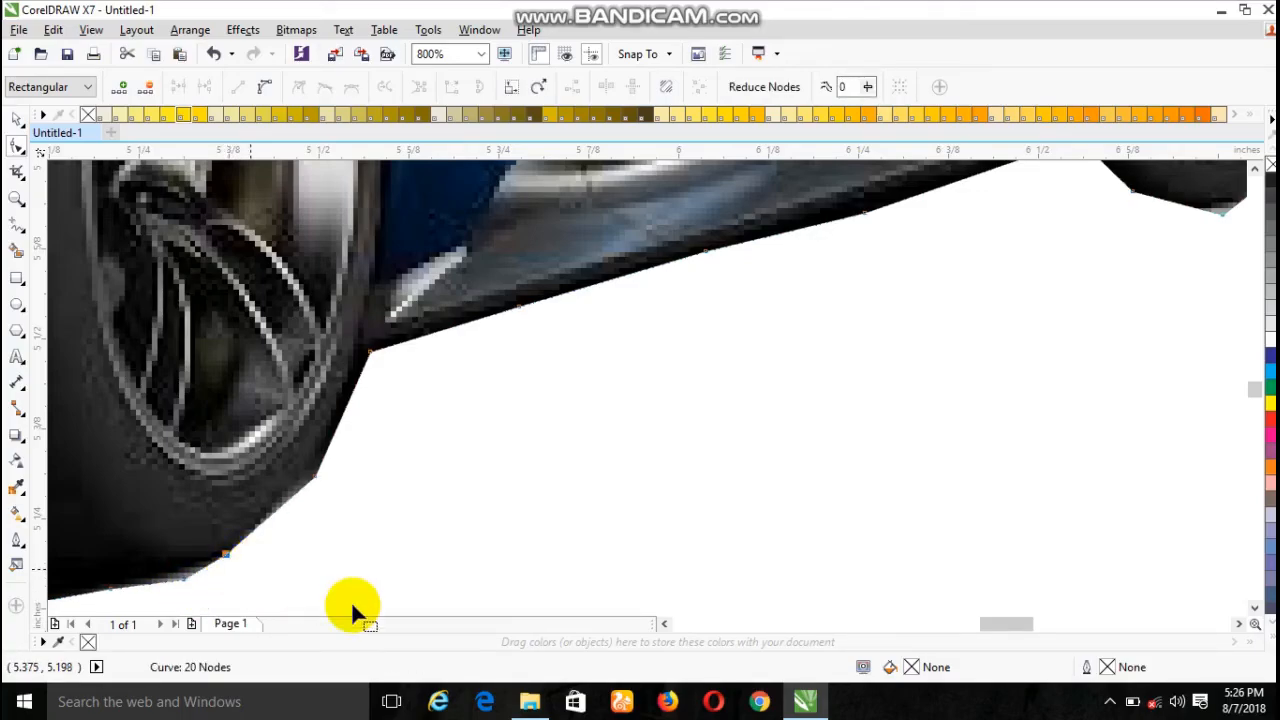
# - Move the two nodes under the rear tyre up to its bottom edge and add a third fitted to the tyre's inner end
pyautogui.click(665, 625)
pyautogui.click(667, 627)
pyautogui.click(667, 627)
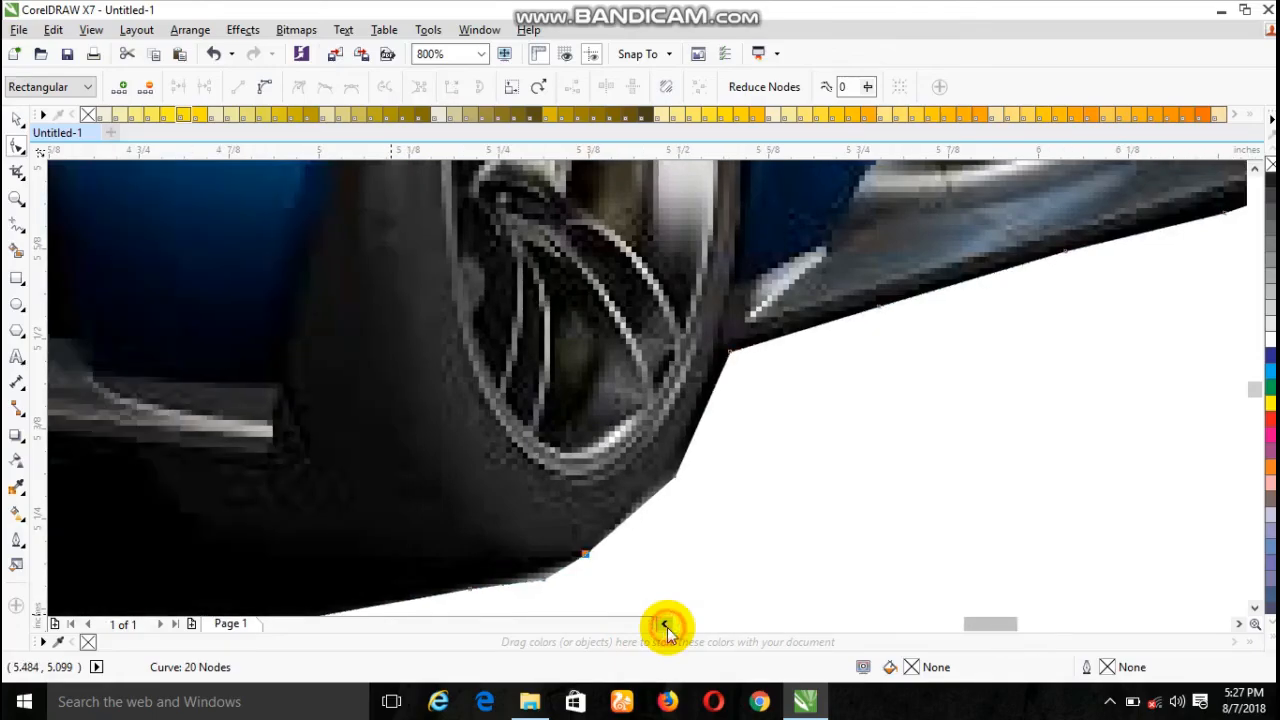
pyautogui.click(667, 627)
pyautogui.click(667, 627)
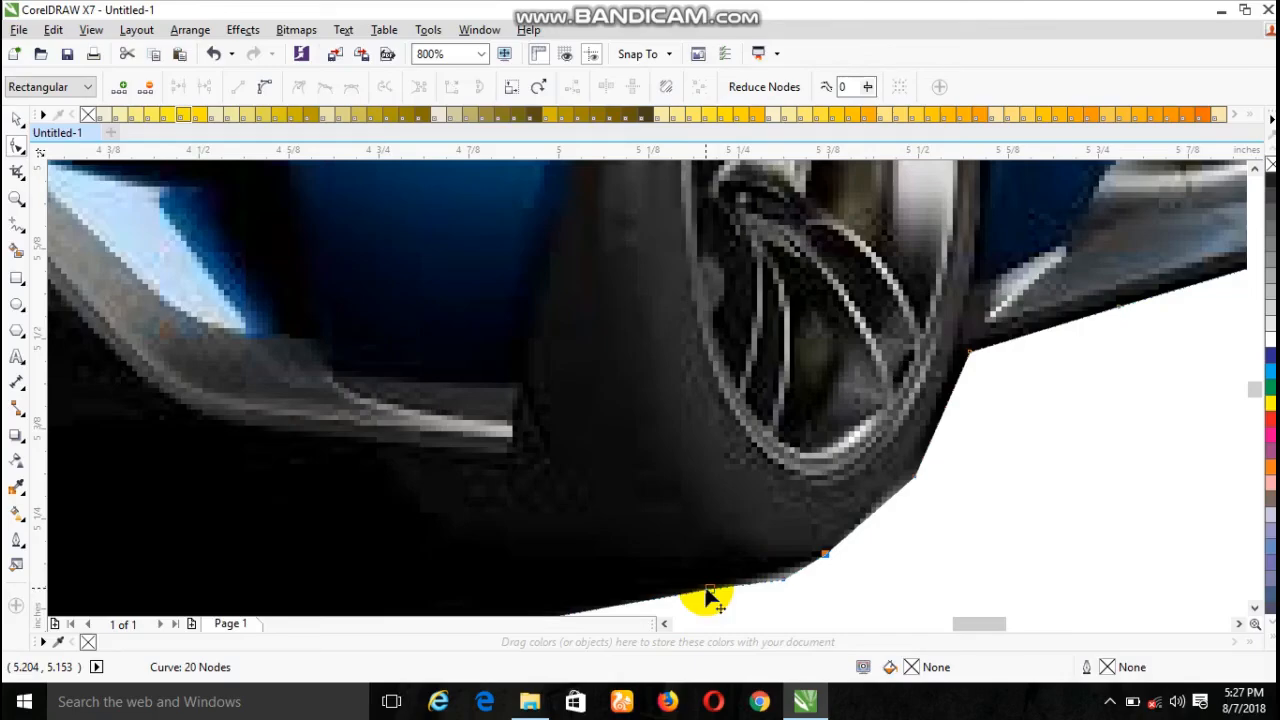
pyautogui.moveTo(706, 592); pyautogui.dragTo(682, 567)
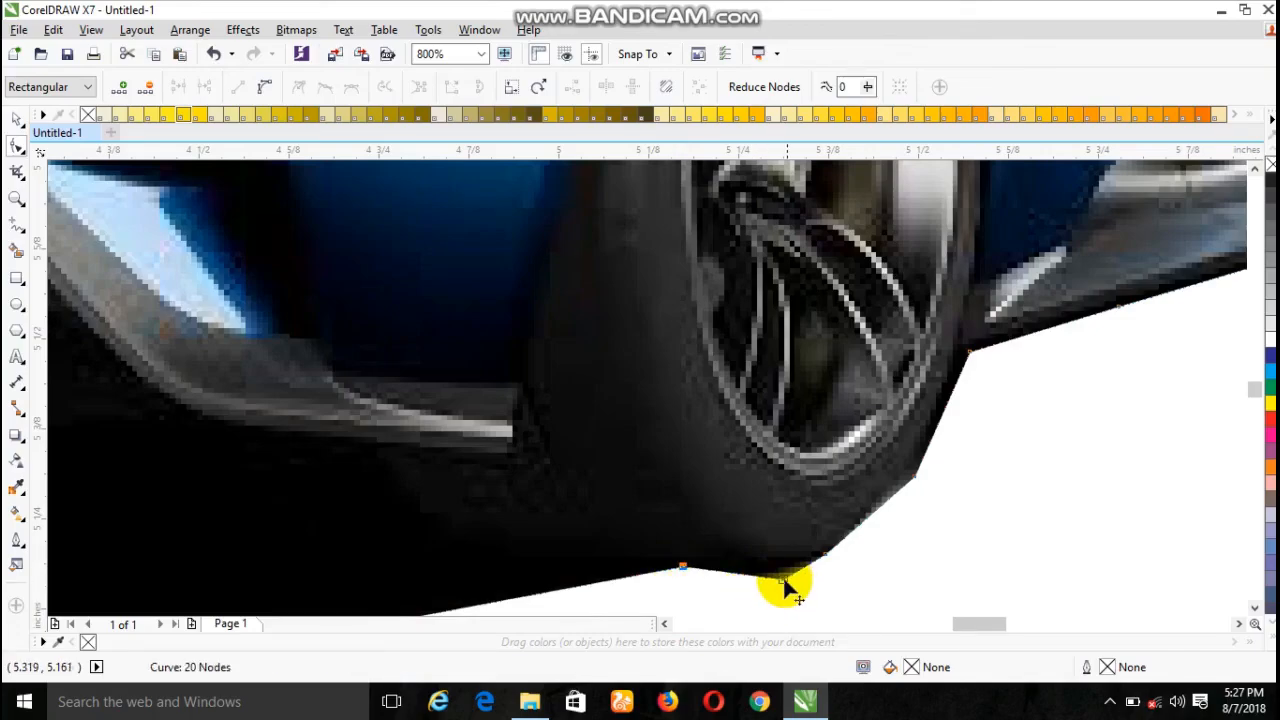
pyautogui.moveTo(783, 578); pyautogui.dragTo(775, 566)
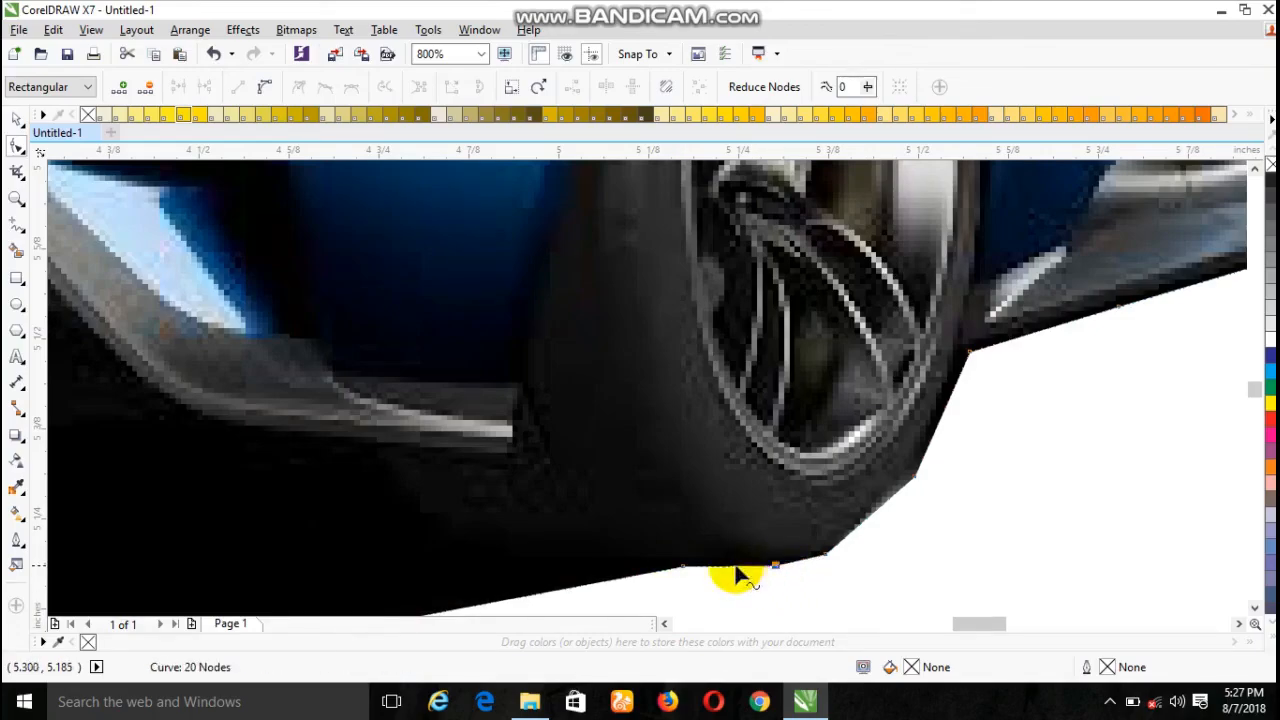
pyautogui.click(558, 591)
pyautogui.doubleClick(558, 591)
pyautogui.moveTo(558, 591); pyautogui.dragTo(510, 560)
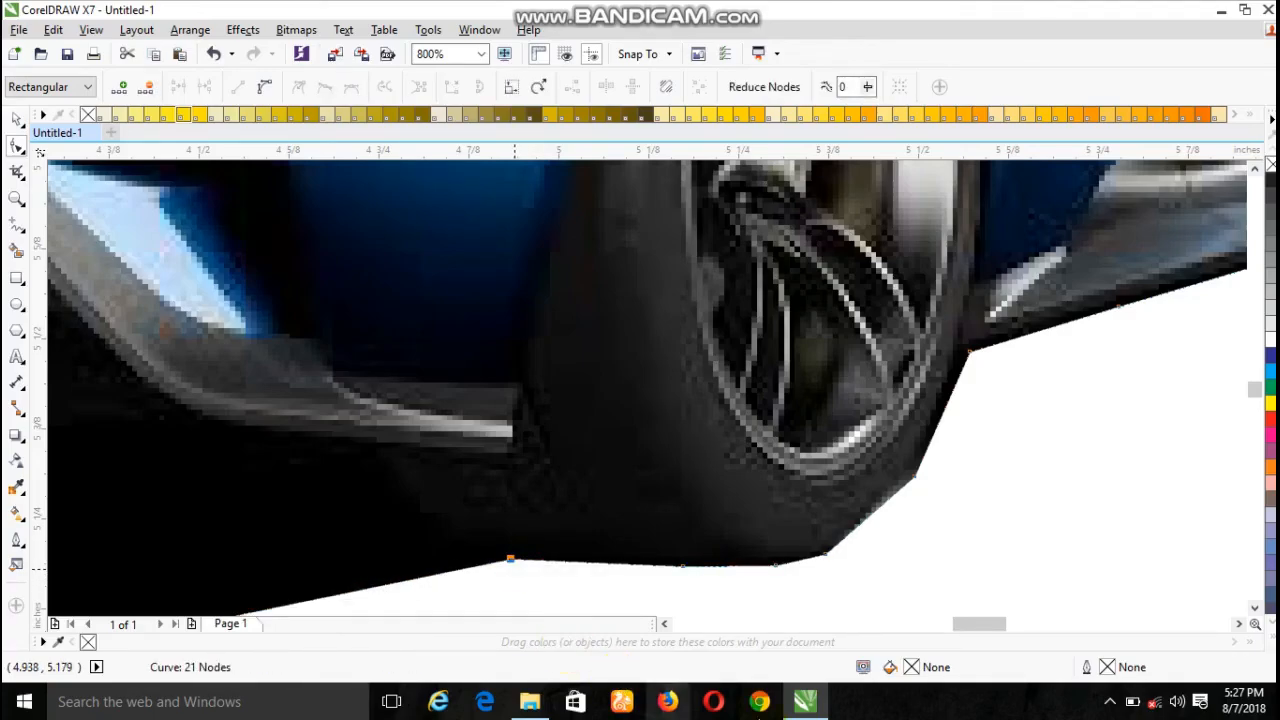
# - Add two nodes on the outline's left edge and fit them to the rear bumper's side below the left taillight
pyautogui.click(666, 625)
pyautogui.click(666, 625)
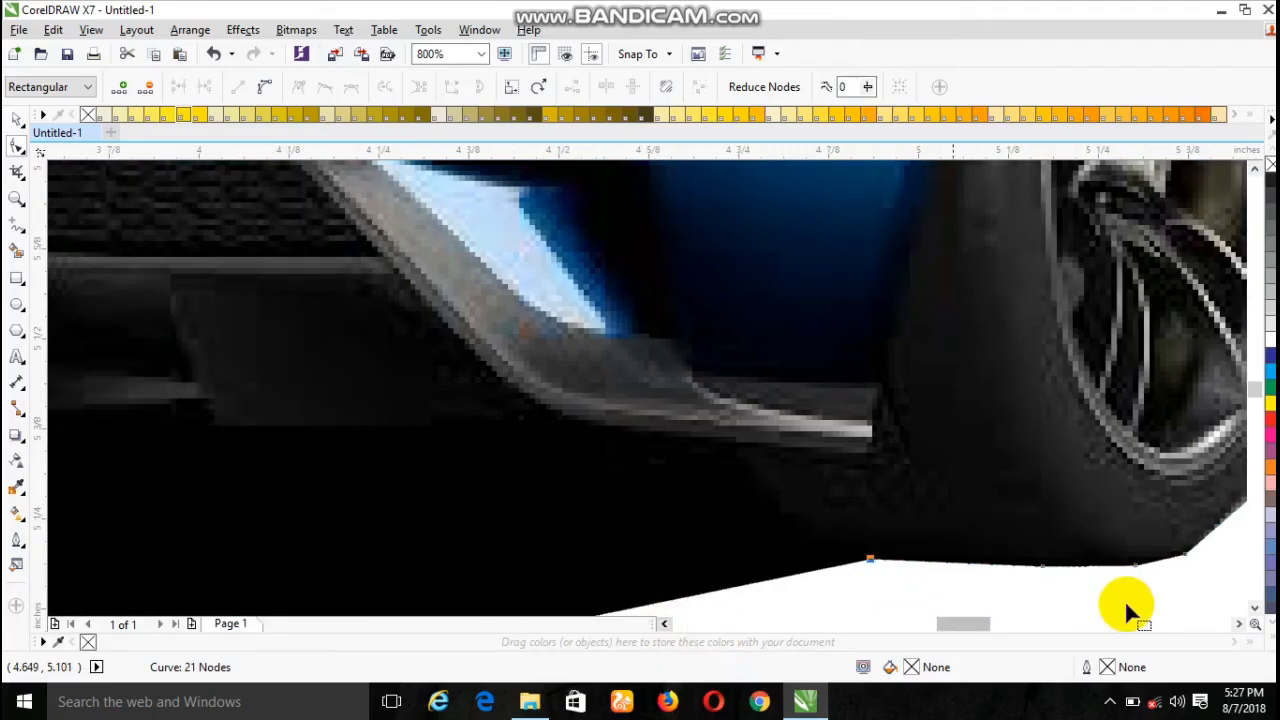
pyautogui.click(1254, 608)
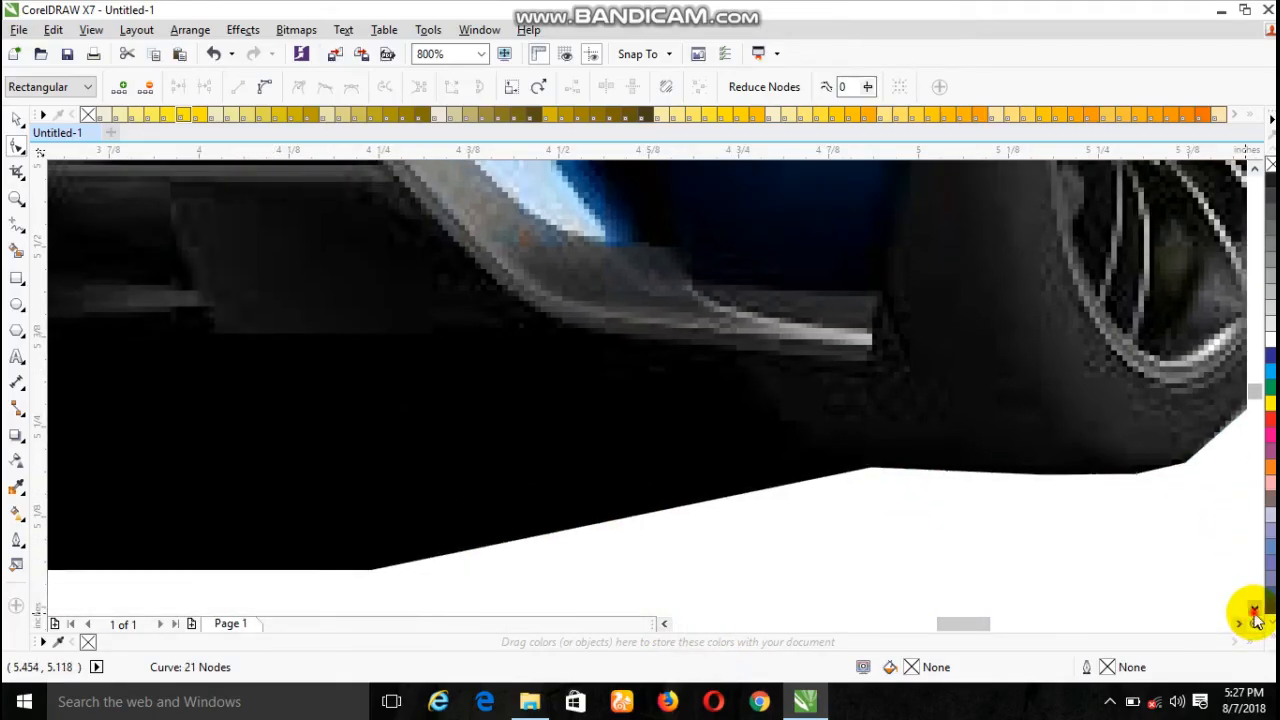
pyautogui.scroll(-3, 905, 510)
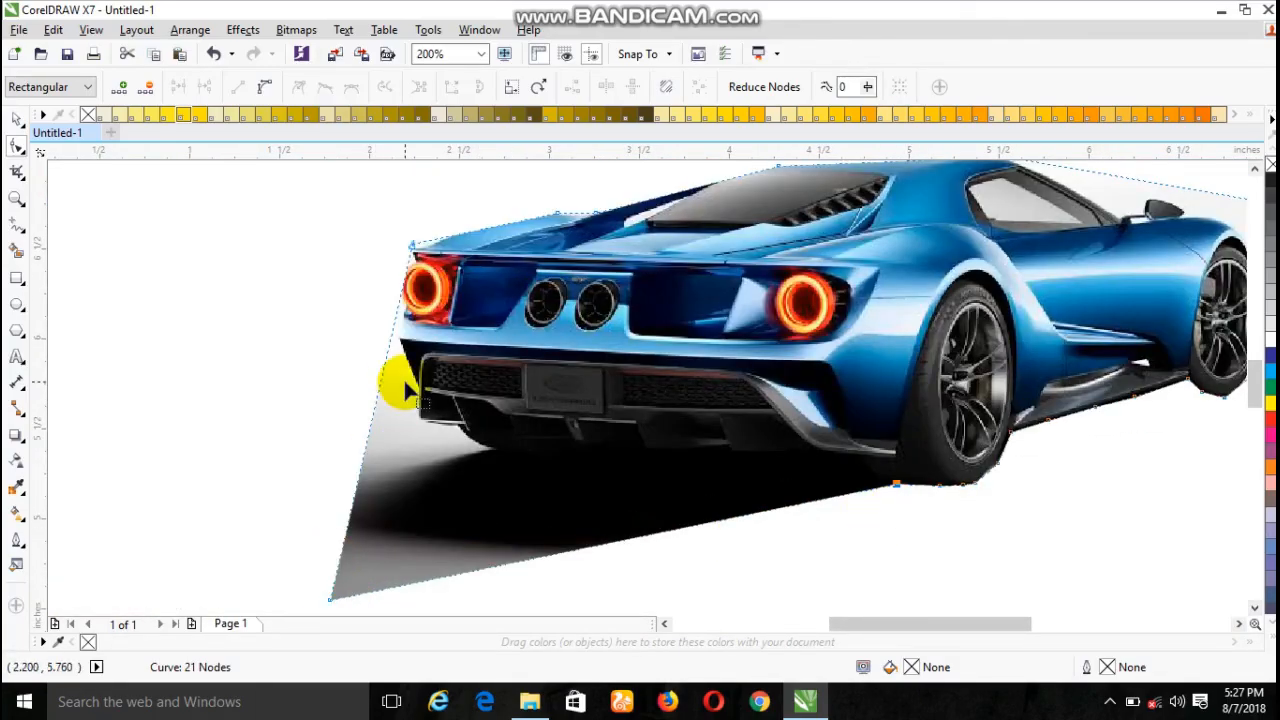
pyautogui.click(390, 343)
pyautogui.doubleClick(390, 343)
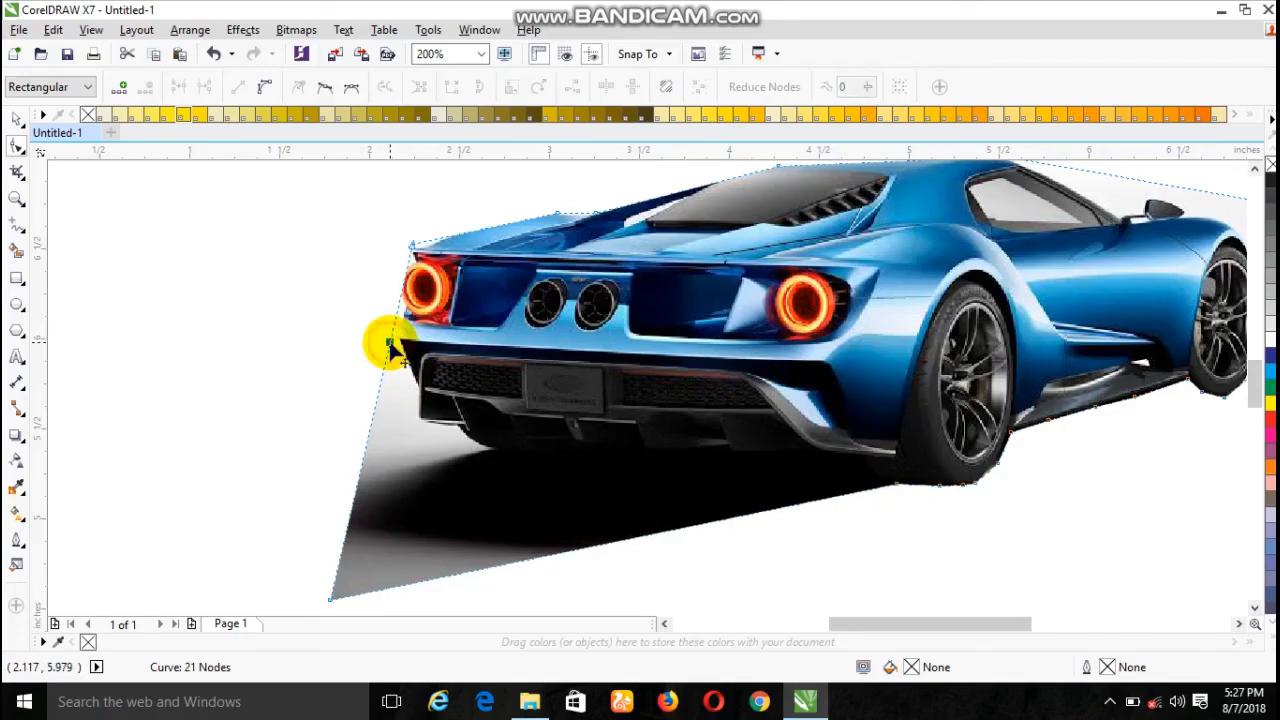
pyautogui.doubleClick(376, 397)
pyautogui.moveTo(376, 397); pyautogui.dragTo(392, 330)
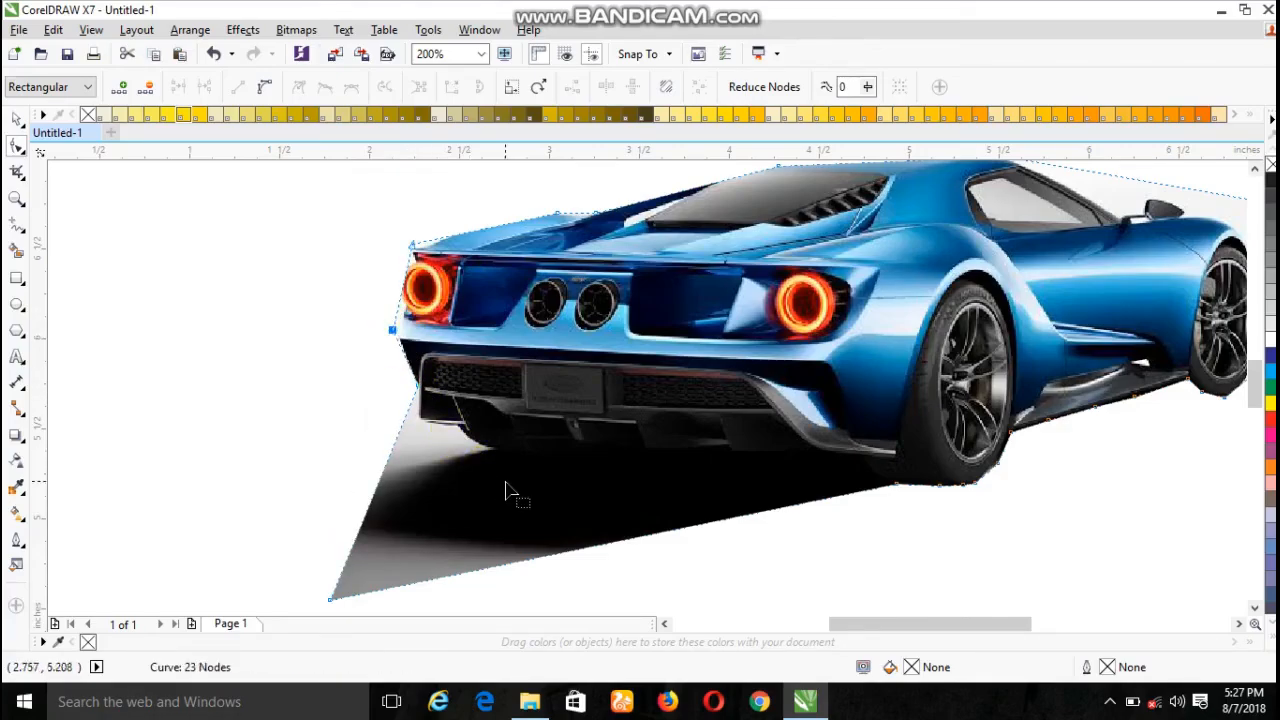
# - Move the lower-left corner node up under the rear diffuser and add a node fitted to the rear bumper's lower-left corner
pyautogui.moveTo(330, 595); pyautogui.dragTo(399, 509)
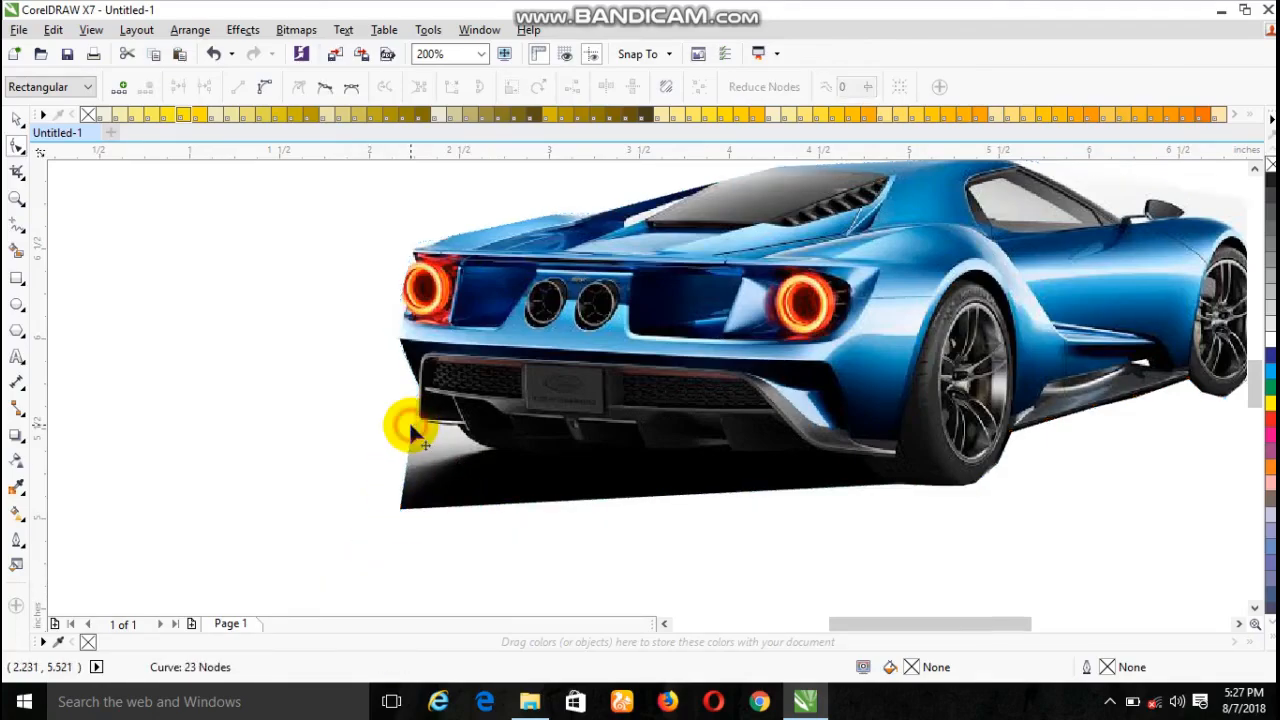
pyautogui.moveTo(409, 421); pyautogui.dragTo(416, 415)
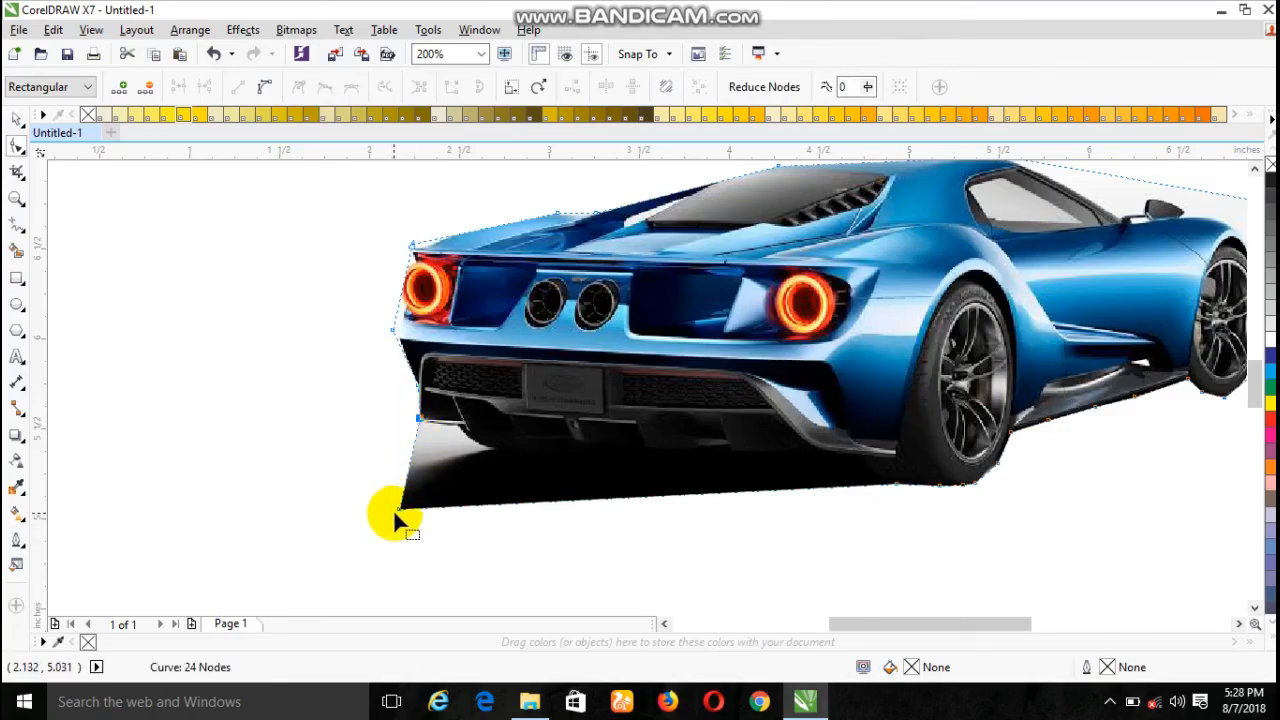
pyautogui.moveTo(399, 511); pyautogui.dragTo(458, 446)
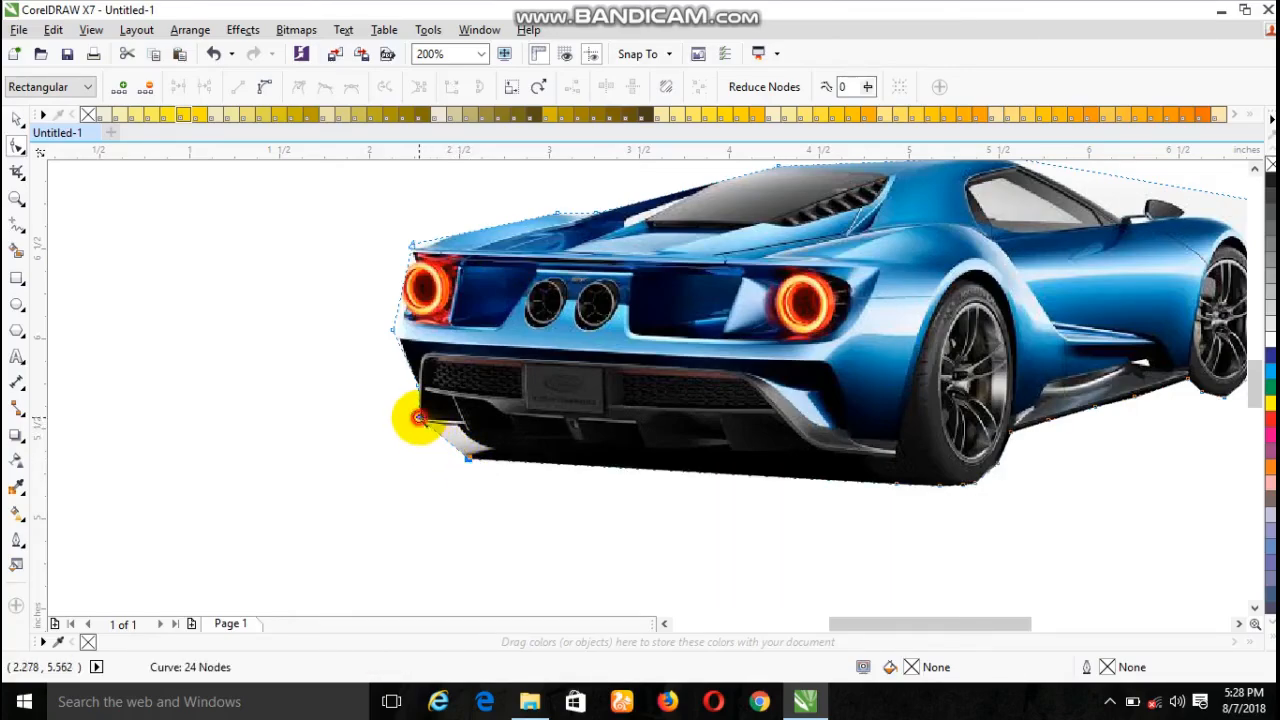
# - Add a node on the outline's slanted lower-left edge, fit it to the bumper's underside, and move the bottom corner node inward onto the diffuser
pyautogui.moveTo(419, 420); pyautogui.dragTo(485, 479)
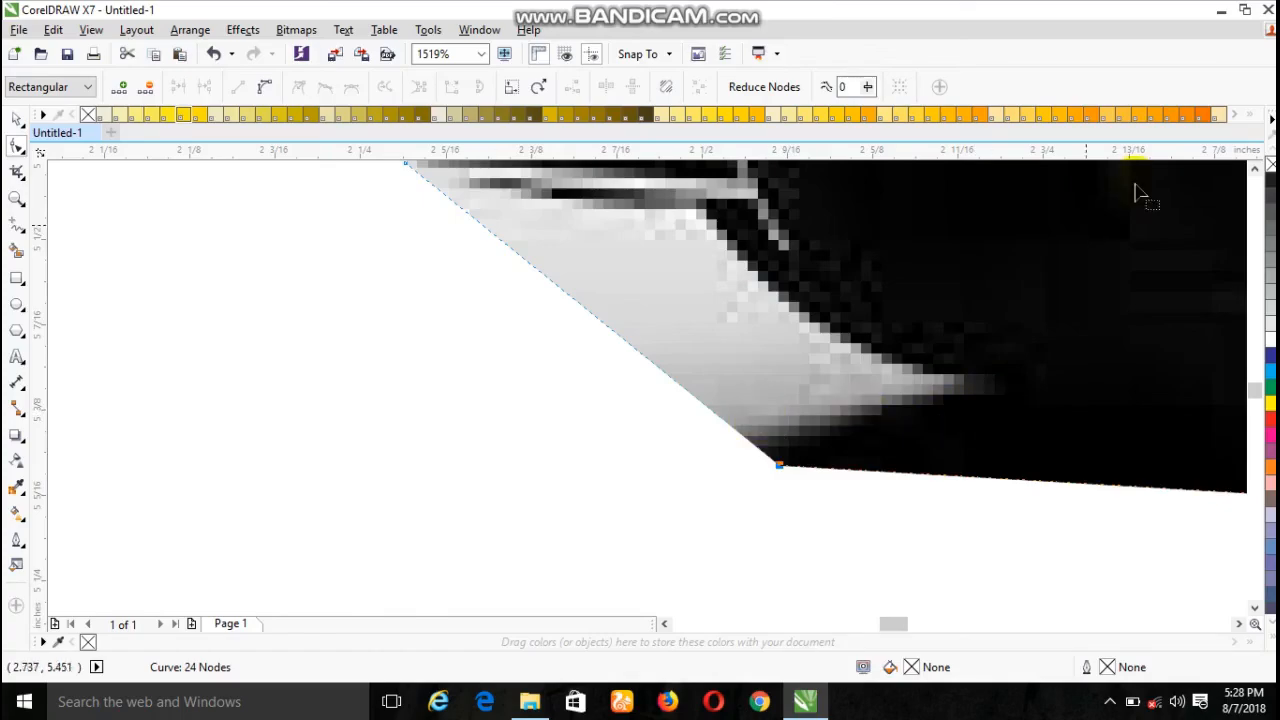
pyautogui.click(1254, 168)
pyautogui.click(1254, 168)
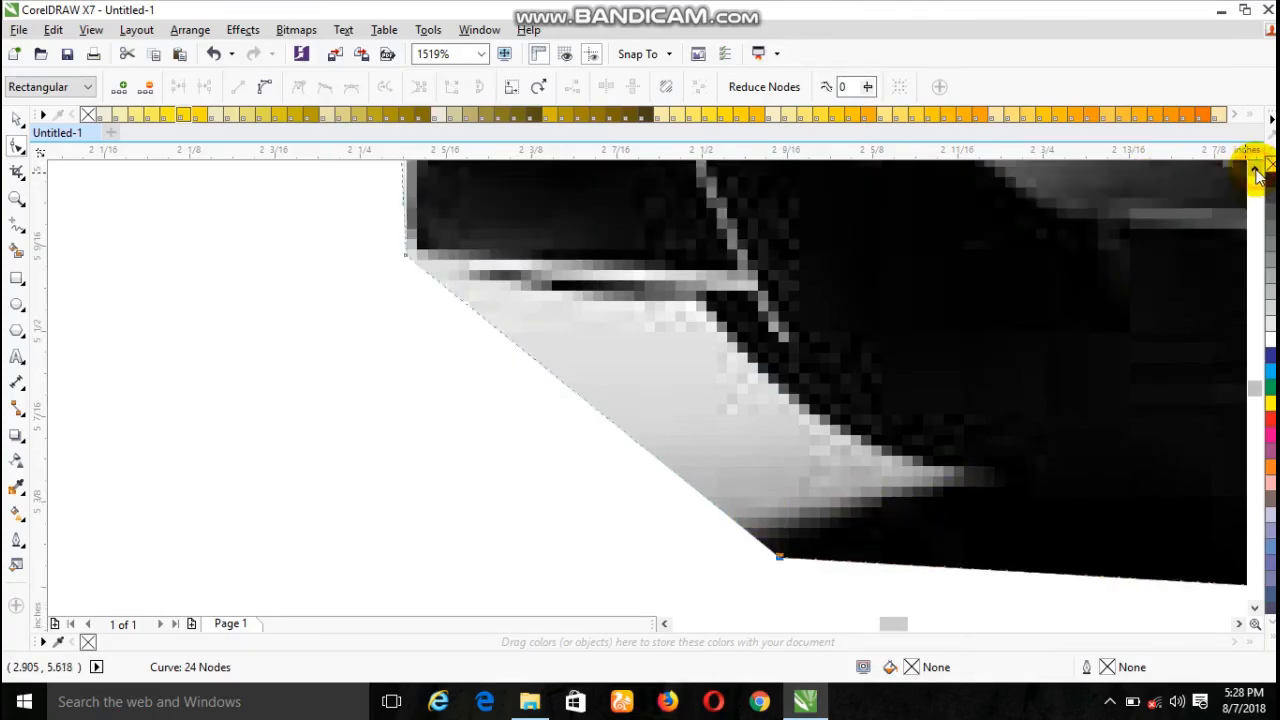
pyautogui.doubleClick(570, 392)
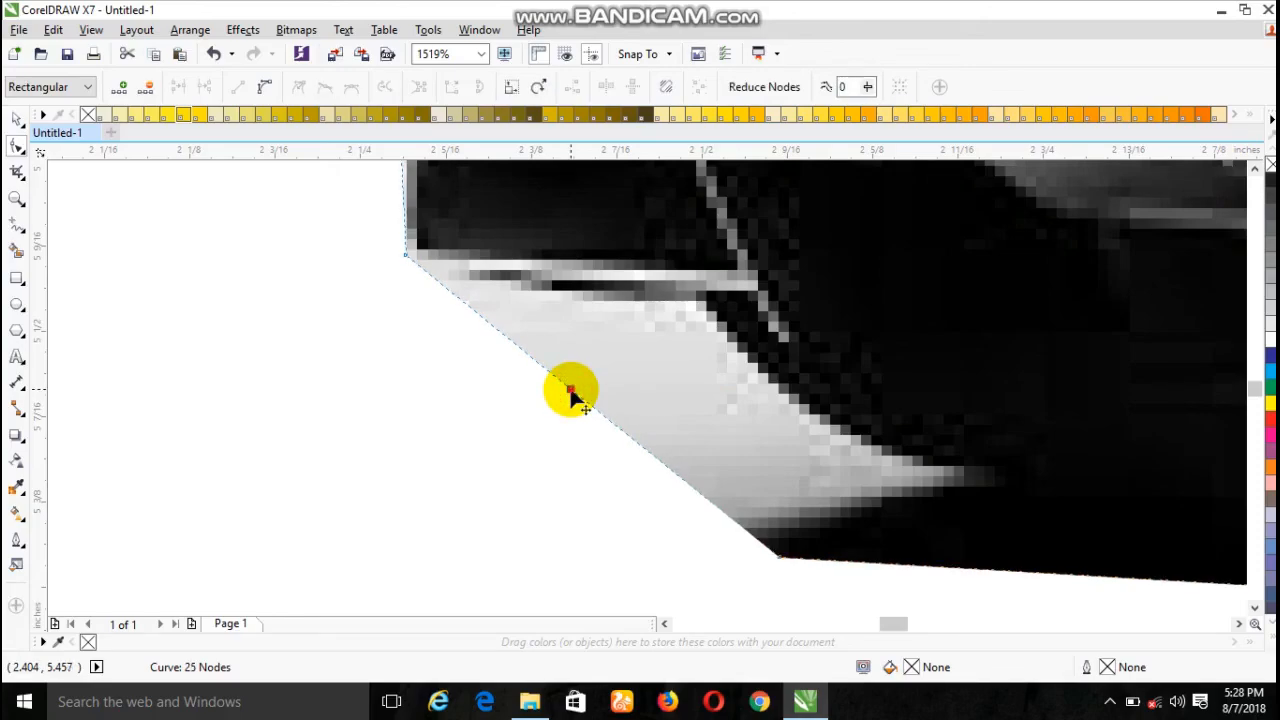
pyautogui.moveTo(571, 392); pyautogui.dragTo(692, 320)
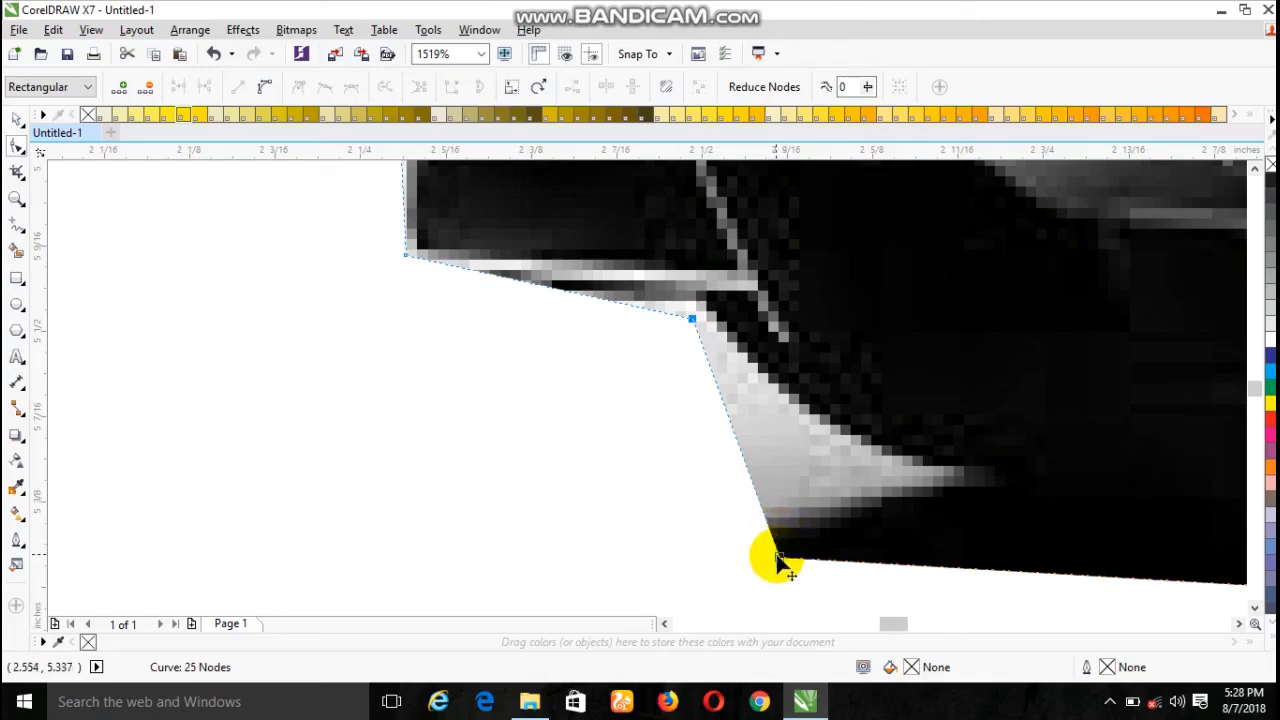
pyautogui.moveTo(777, 557); pyautogui.dragTo(877, 489)
pyautogui.moveTo(1243, 623); pyautogui.dragTo(1238, 624)
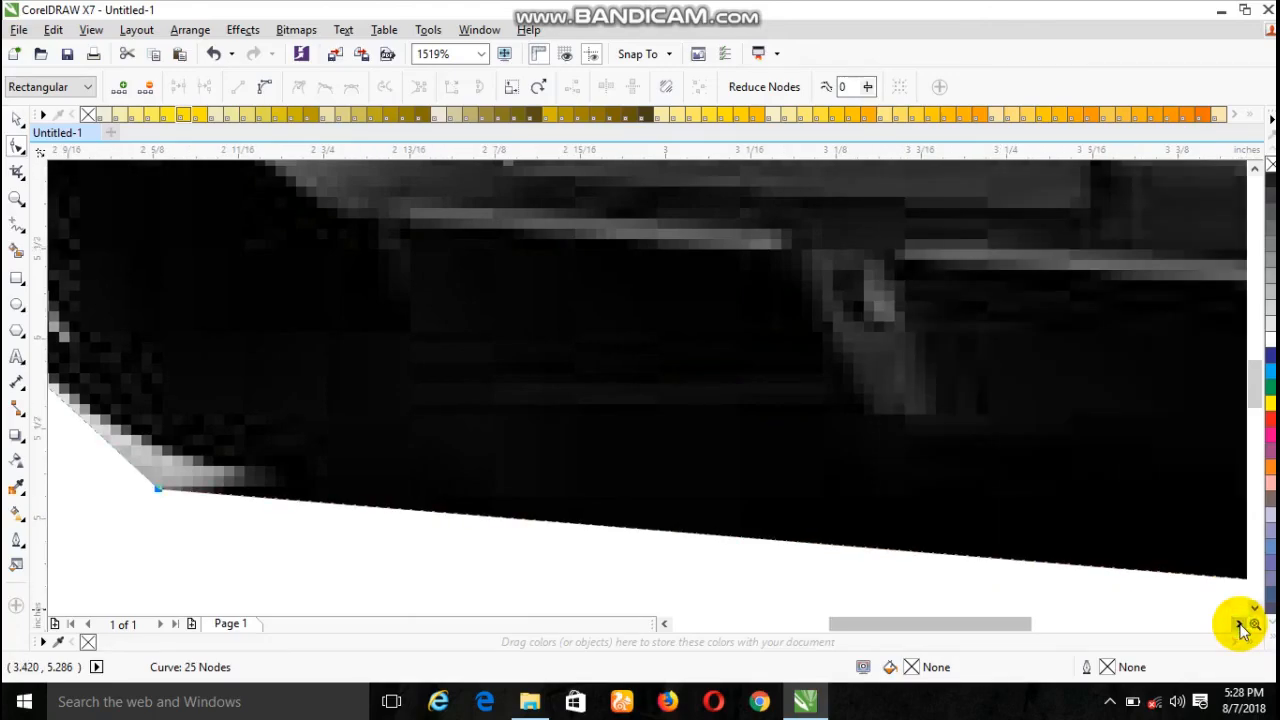
pyautogui.scroll(-5, 1194, 589)
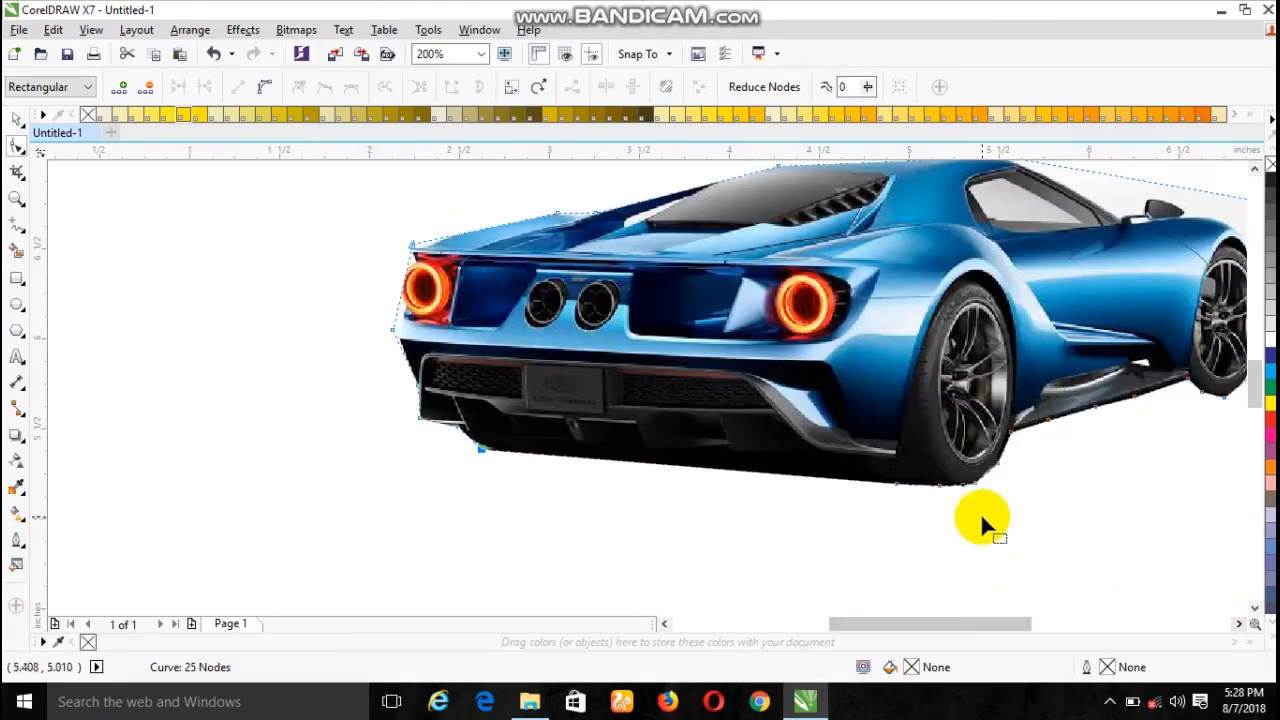
# - Add three nodes along the bottom edge between diffuser and rear tyre, moving the middle one up to the diffuser and another towards the tyre
pyautogui.click(877, 481)
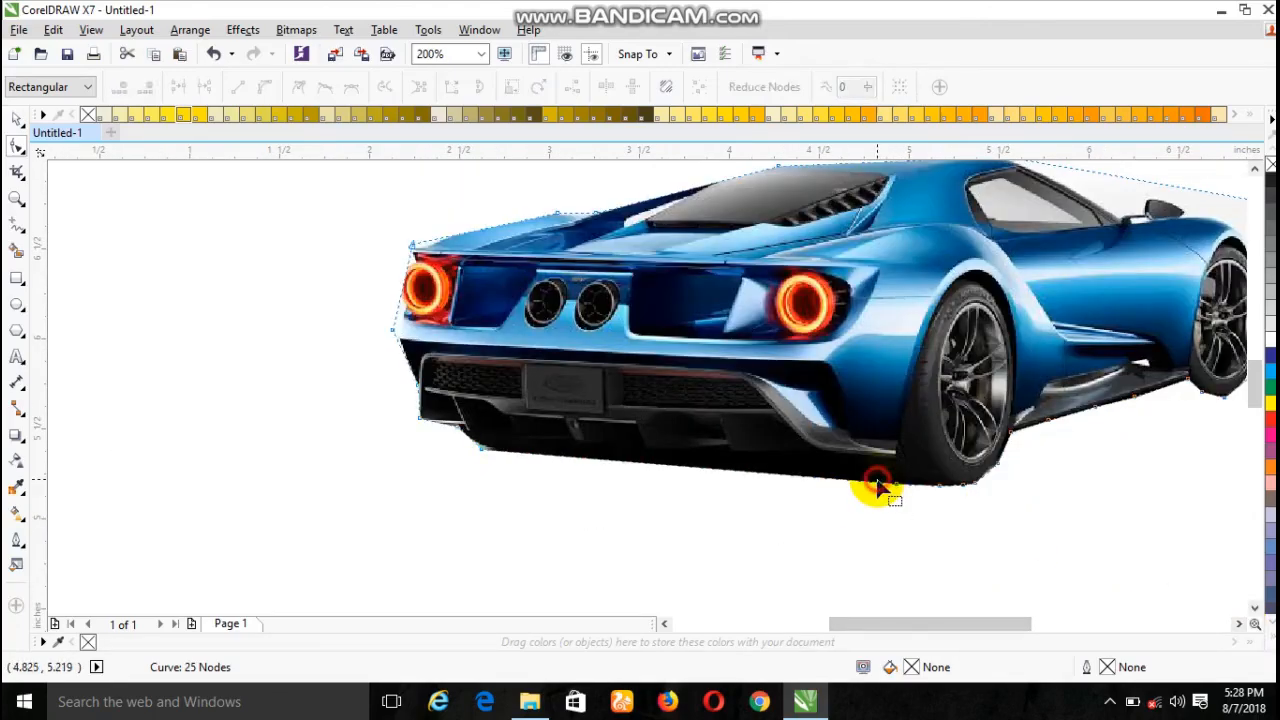
pyautogui.doubleClick(870, 482)
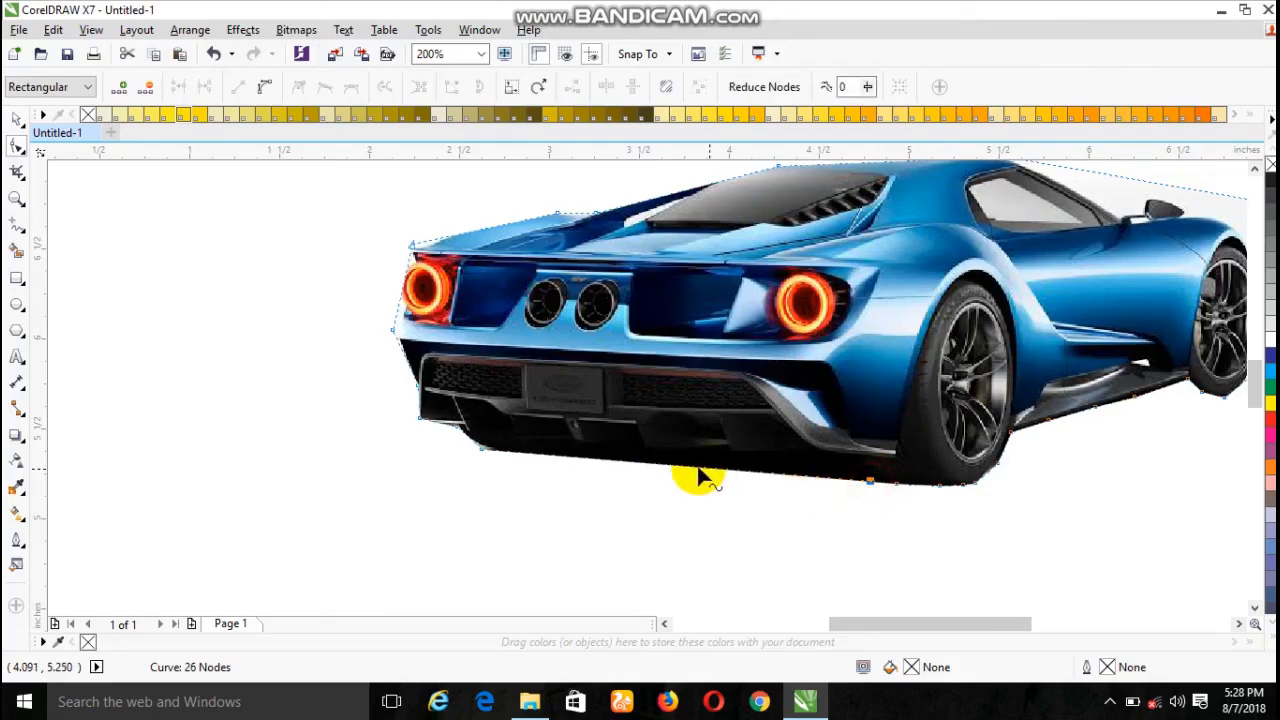
pyautogui.doubleClick(660, 468)
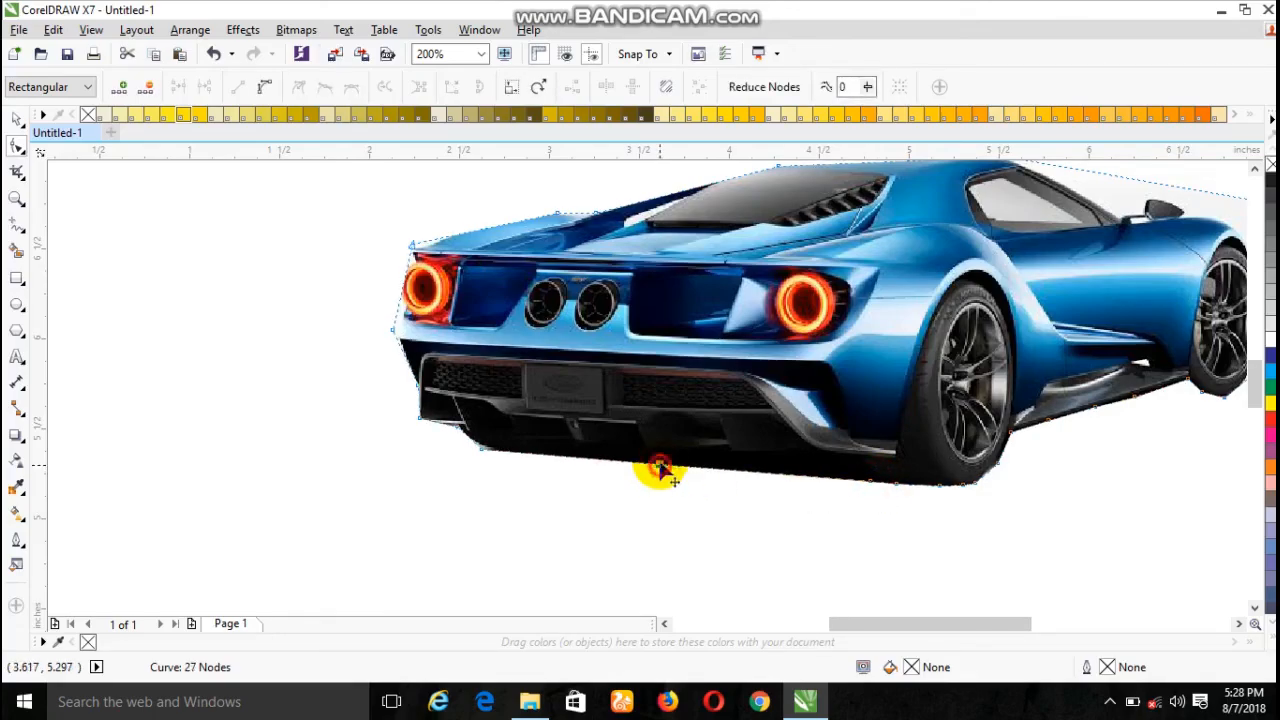
pyautogui.moveTo(662, 468); pyautogui.dragTo(669, 458)
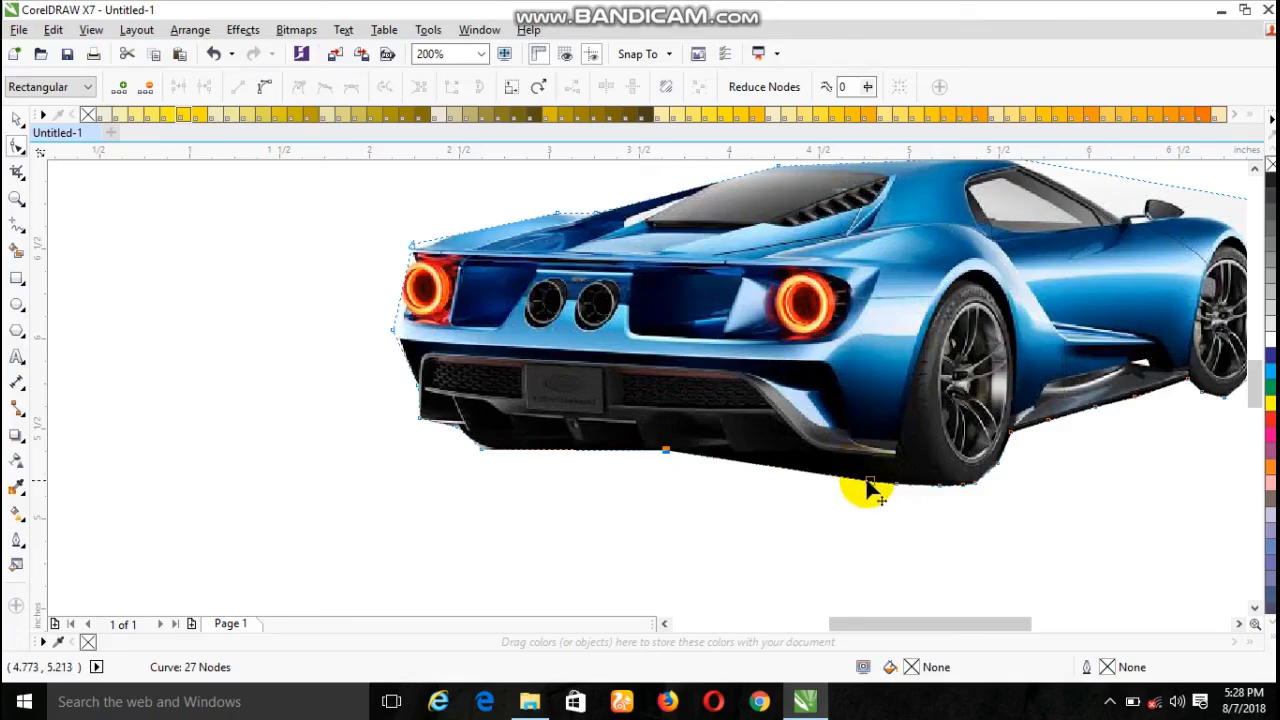
pyautogui.doubleClick(818, 474)
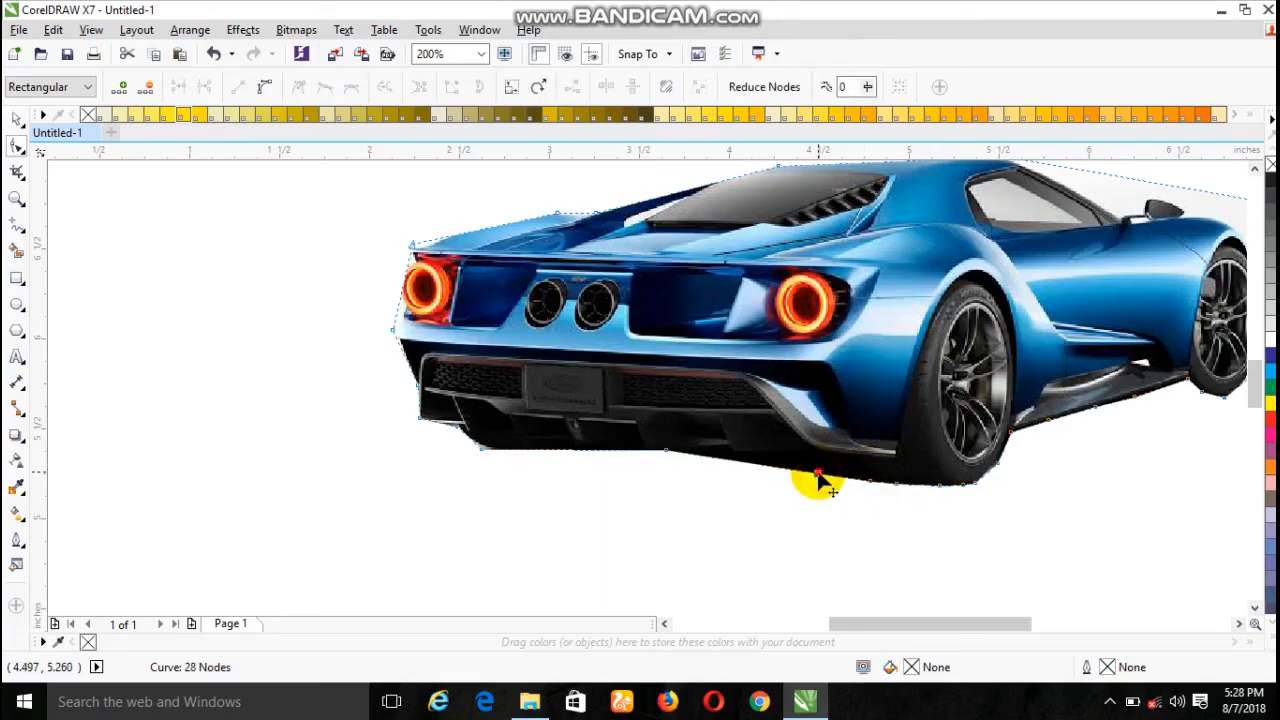
pyautogui.moveTo(826, 474); pyautogui.dragTo(869, 467)
pyautogui.scroll(-2, 1137, 572)
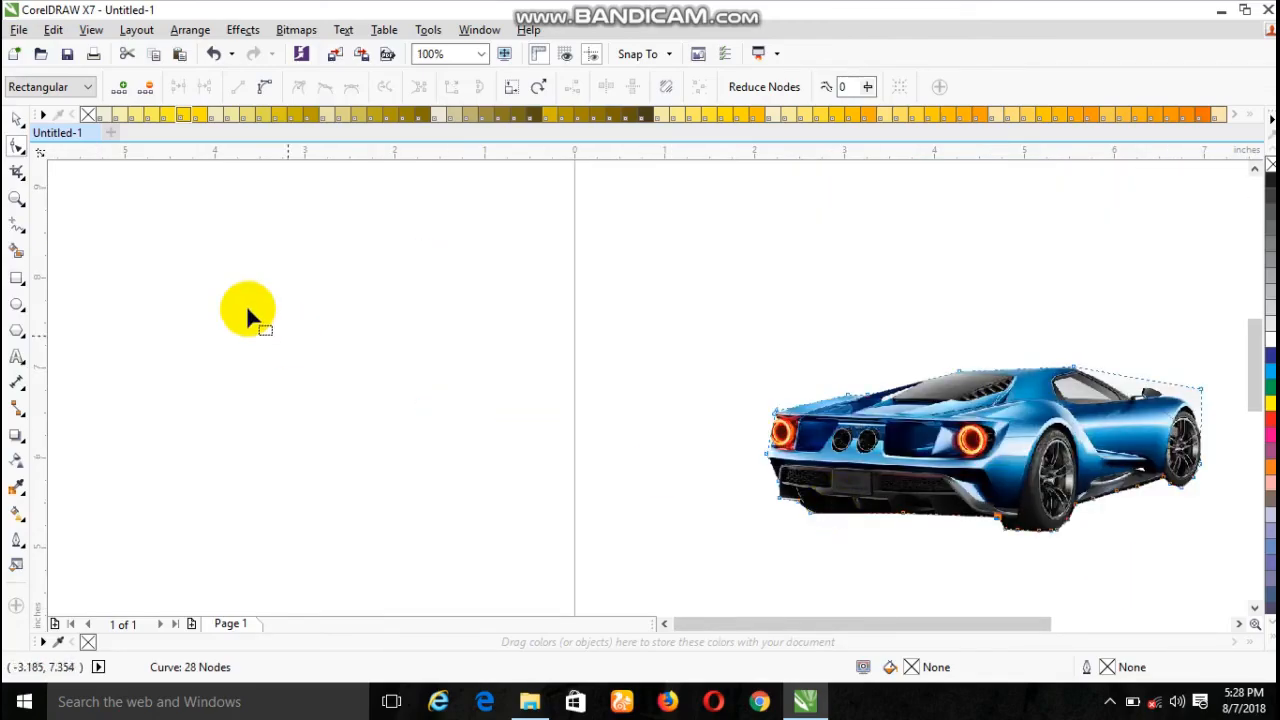
# - Leave node editing with the Pick tool and deselect the car to view the cutout on the page
pyautogui.click(16, 119)
pyautogui.click(300, 322)
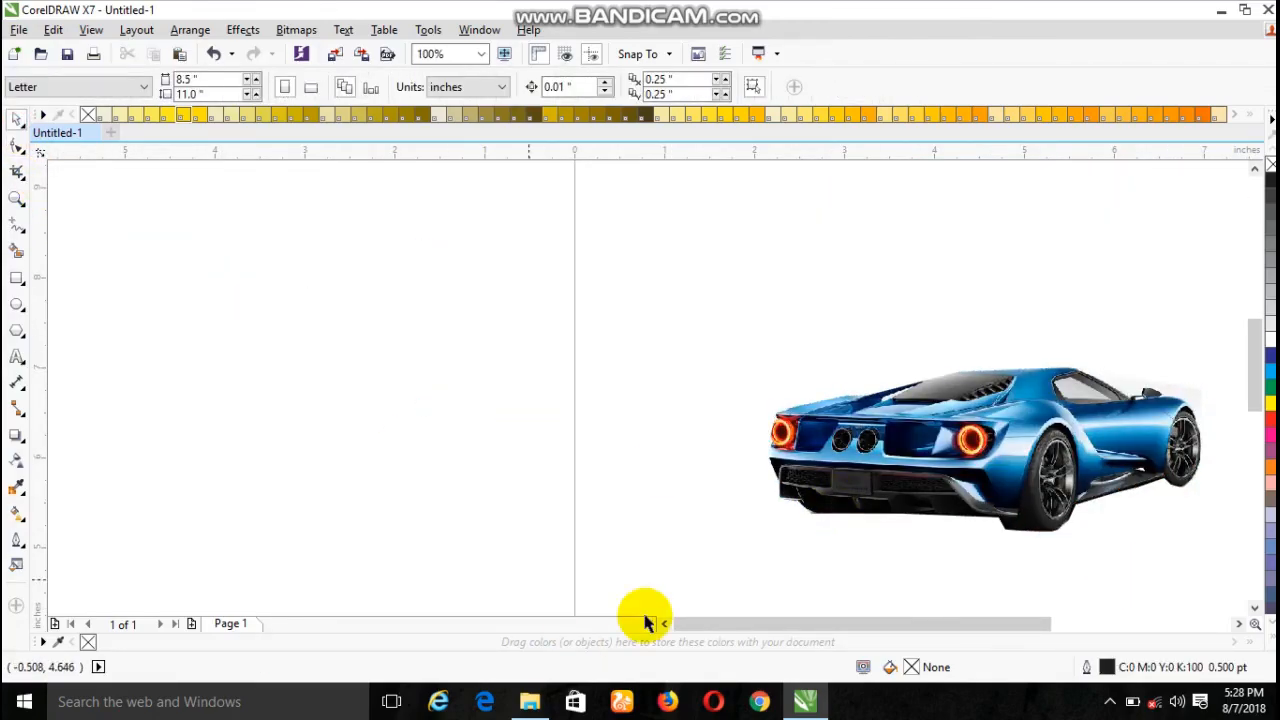
pyautogui.moveTo(850, 620)
pyautogui.mouseDown()
pyautogui.moveTo(906, 614)
pyautogui.moveTo(949, 643)
pyautogui.mouseUp()
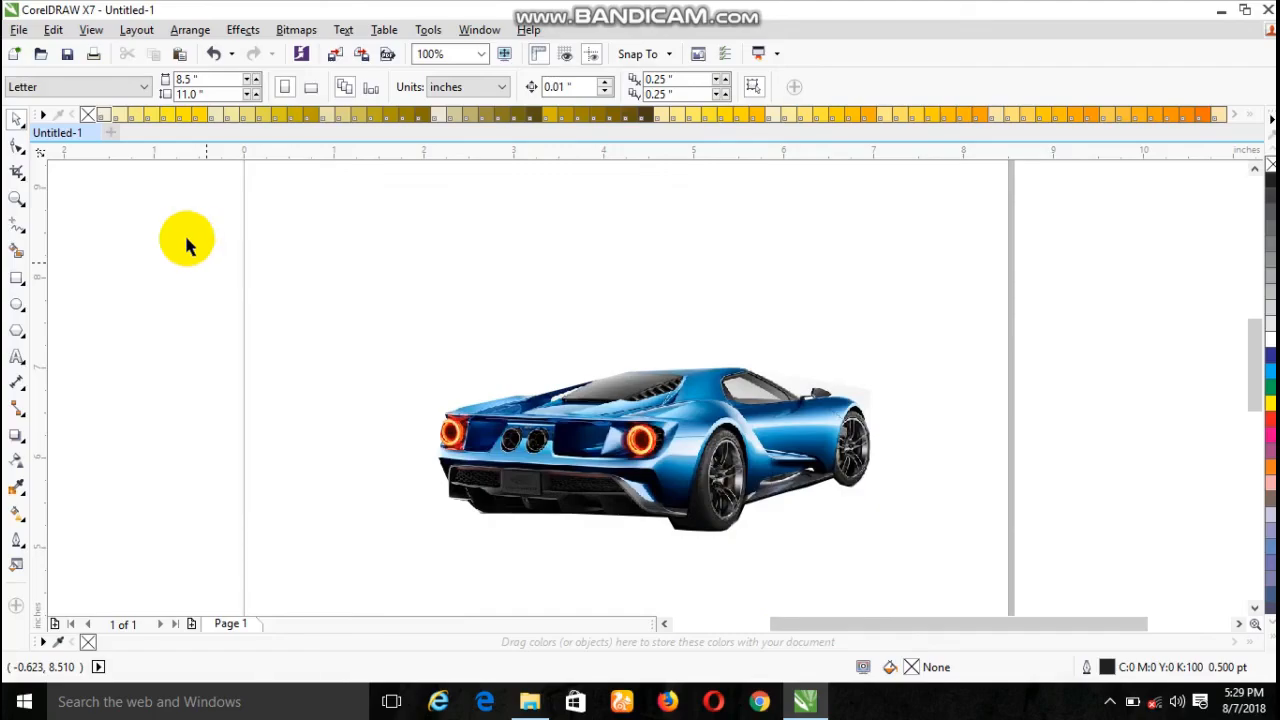
# - Start an export of the drawing to the Desktop with the file name "the new trim document"
pyautogui.click(20, 30)
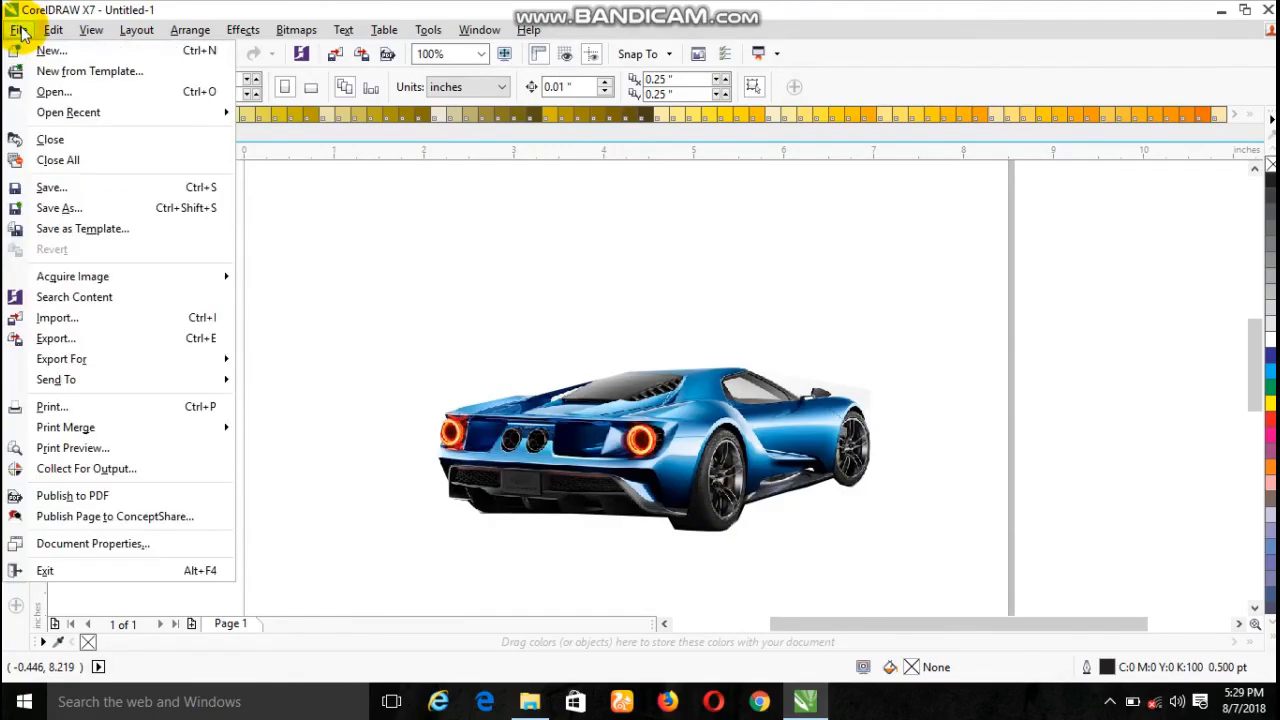
pyautogui.click(70, 345)
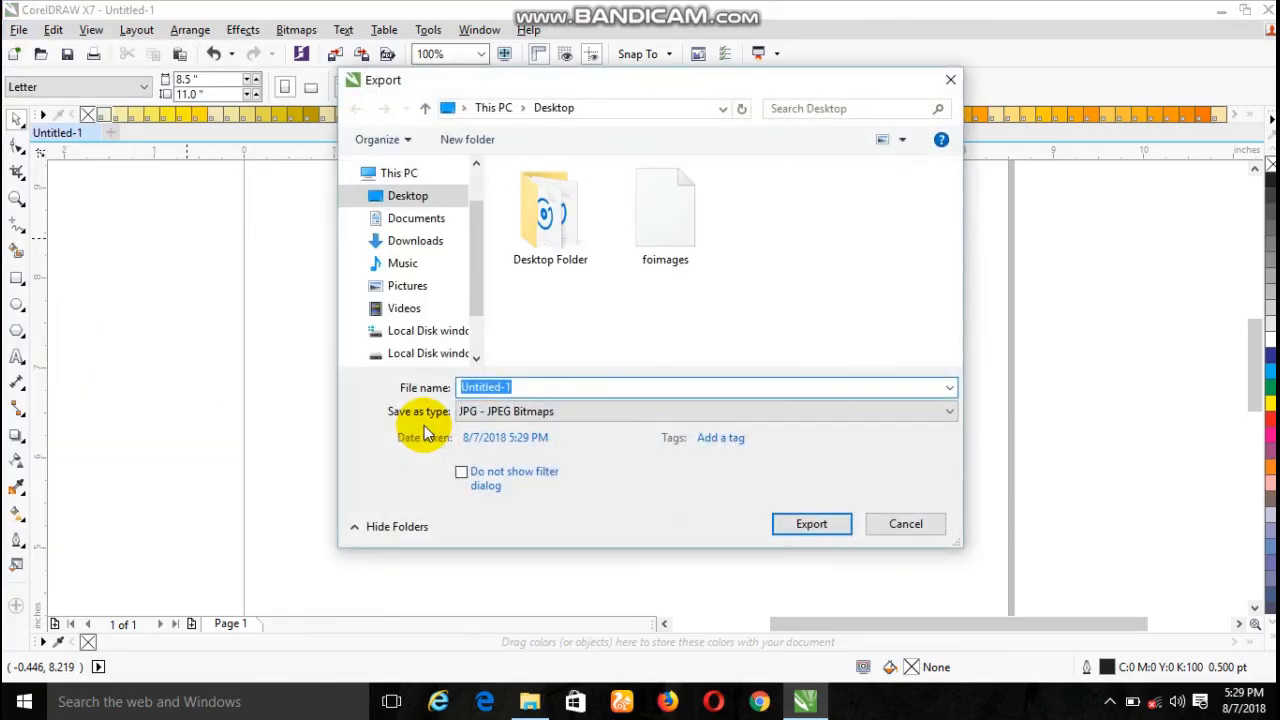
pyautogui.press('BackSpace')
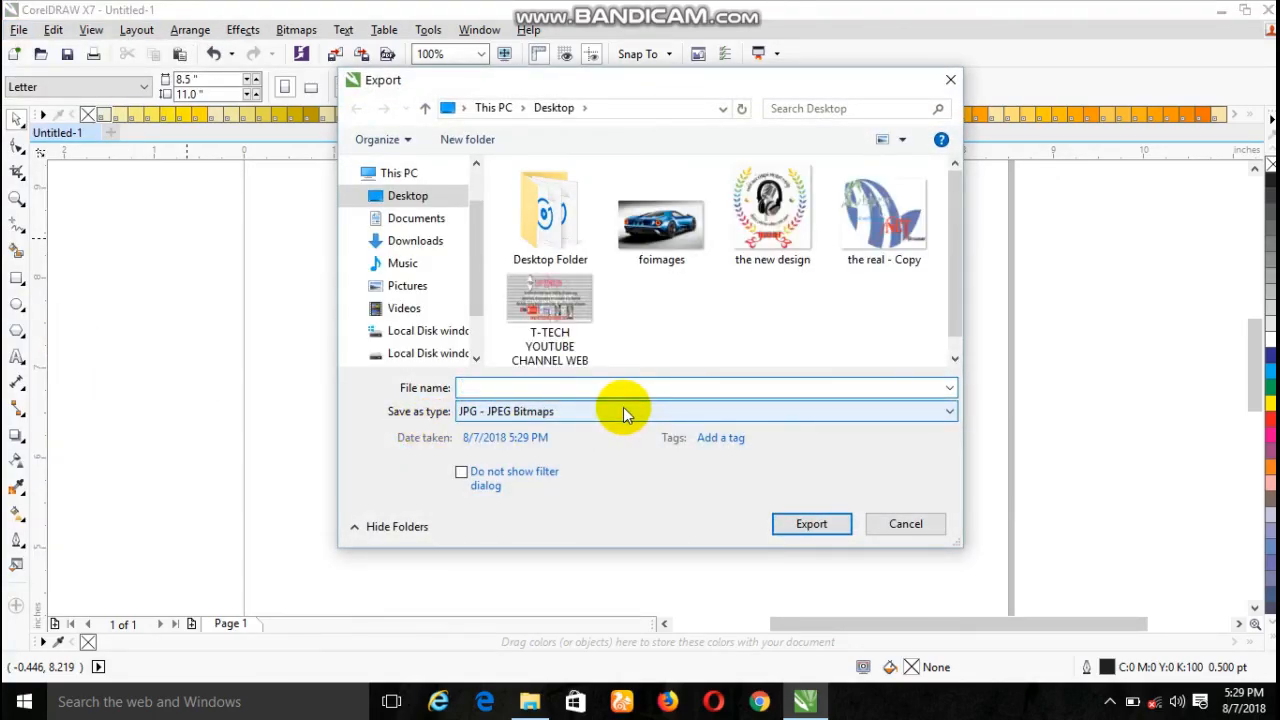
pyautogui.write('the new')
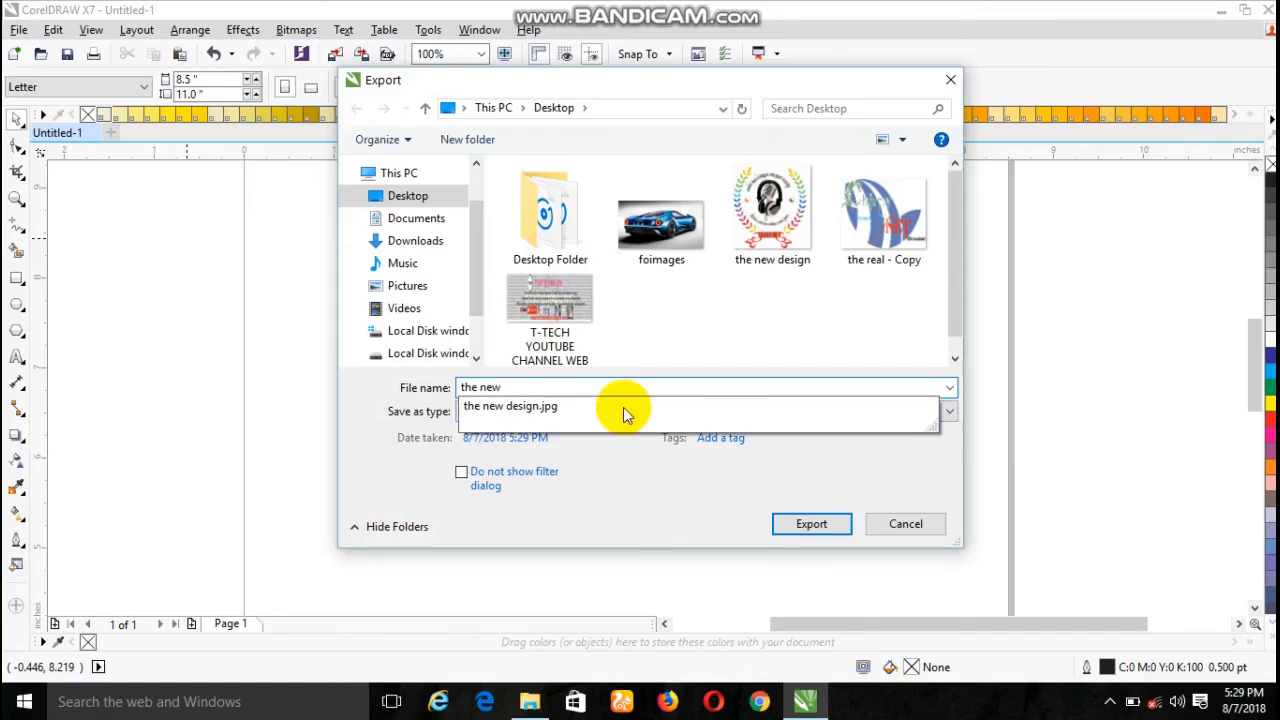
pyautogui.write(' trim docu')
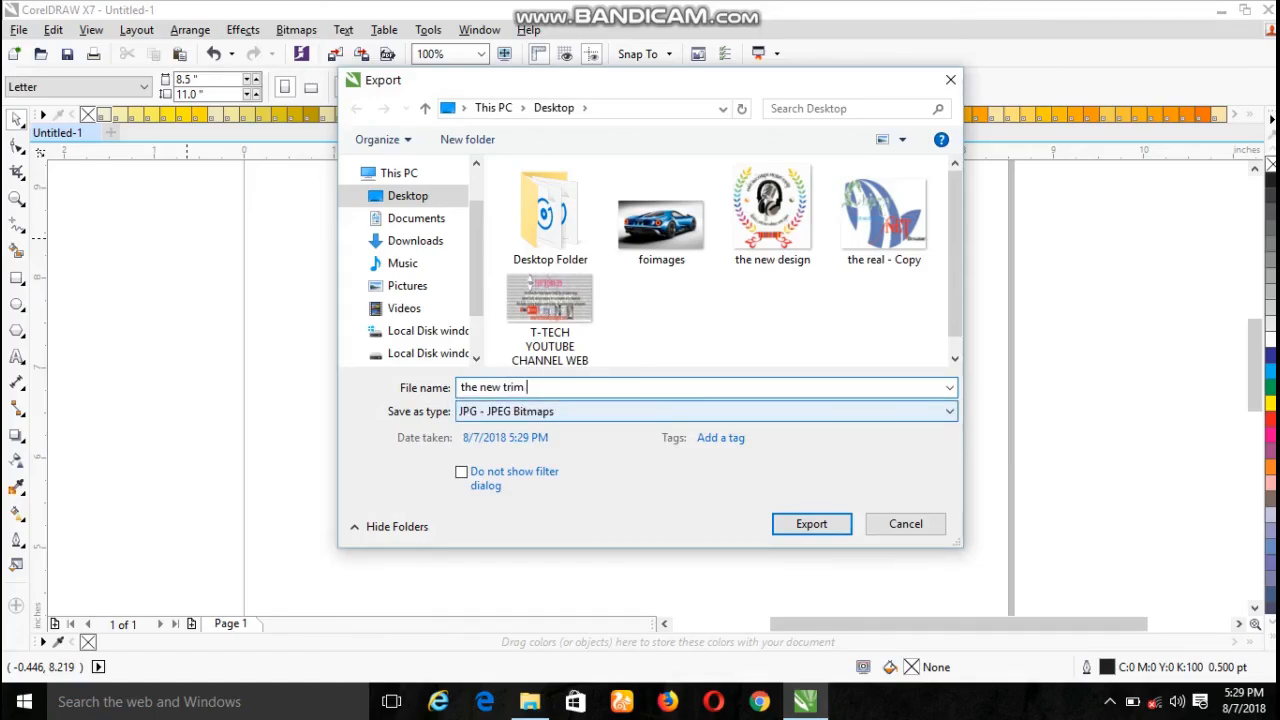
pyautogui.write('ment')
pyautogui.press('BackSpace')
pyautogui.press('BackSpace')
pyautogui.press('BackSpace')
pyautogui.press('BackSpace')
pyautogui.write('ment')
pyautogui.click(431, 200)
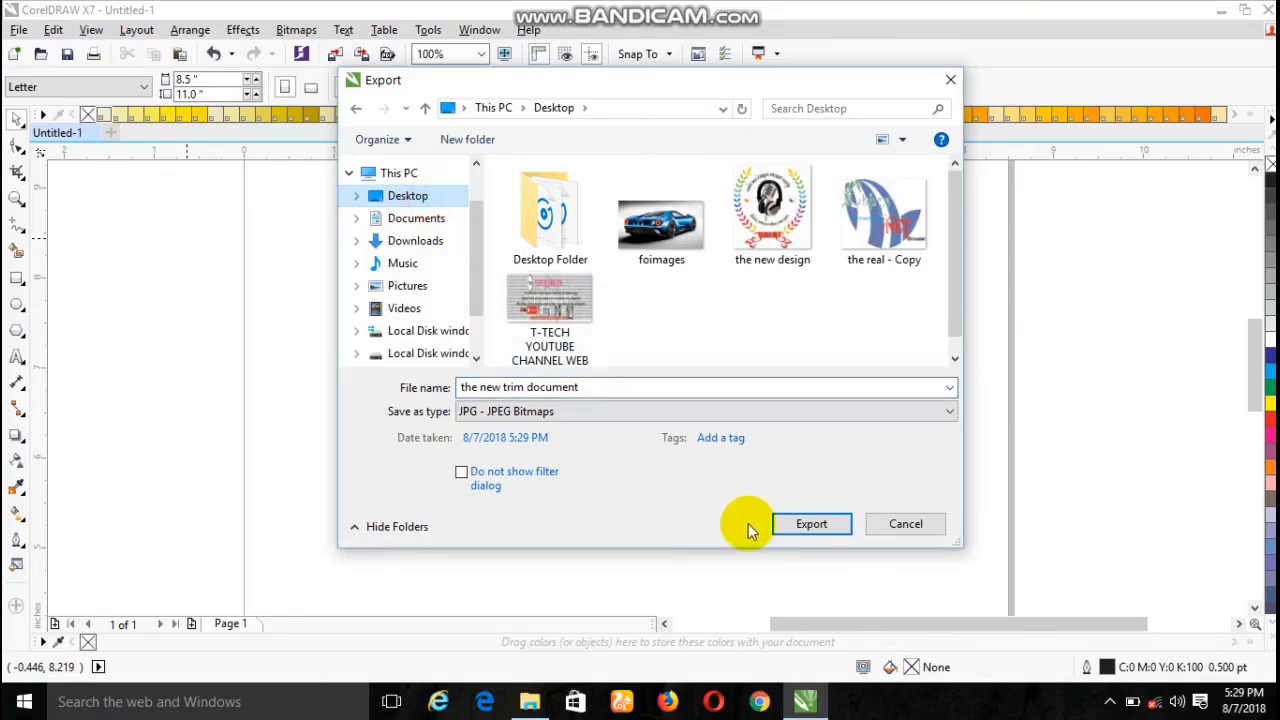
# - Export the file as JPG - JPEG Bitmaps, accepting the offered JPEG settings
pyautogui.click(702, 411)
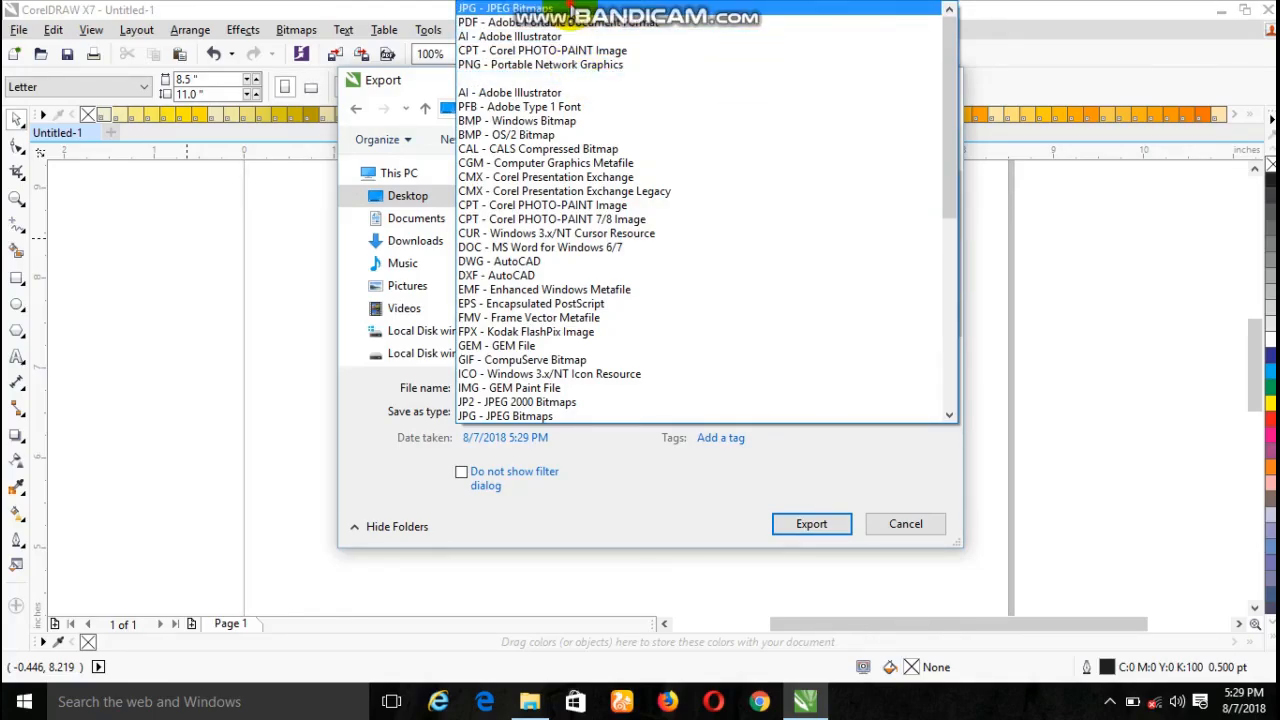
pyautogui.click(562, 10)
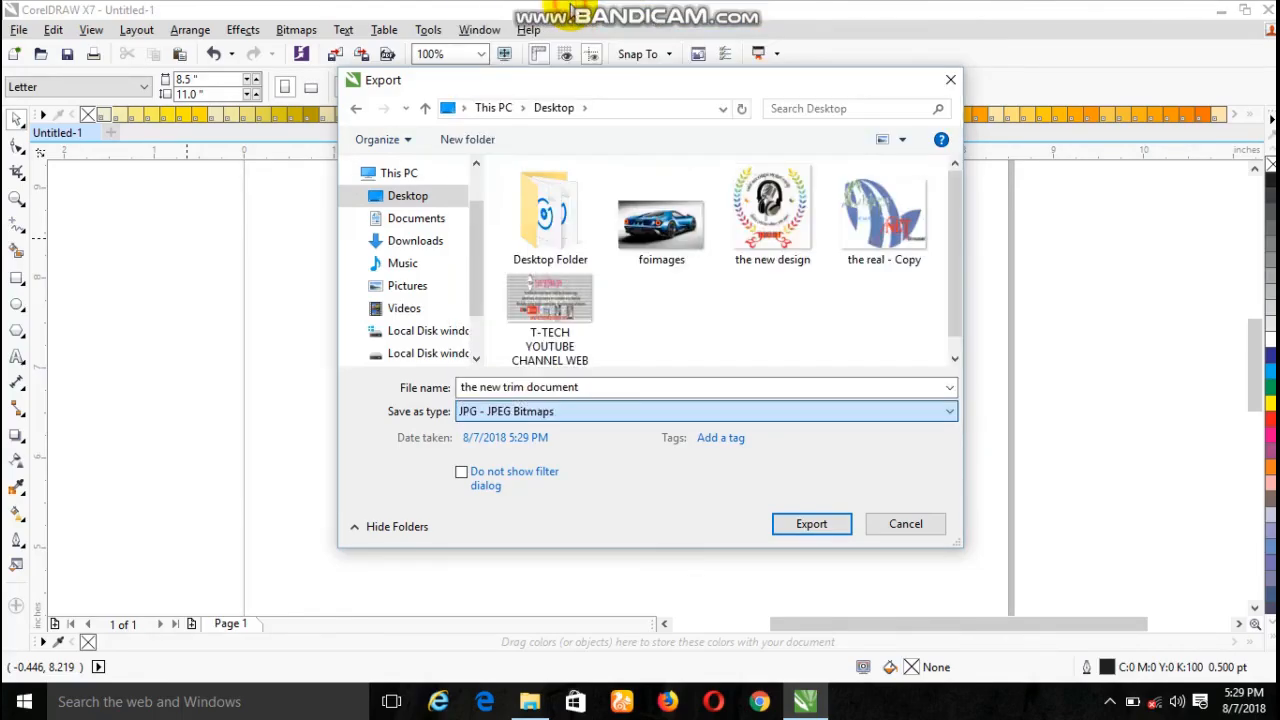
pyautogui.click(817, 524)
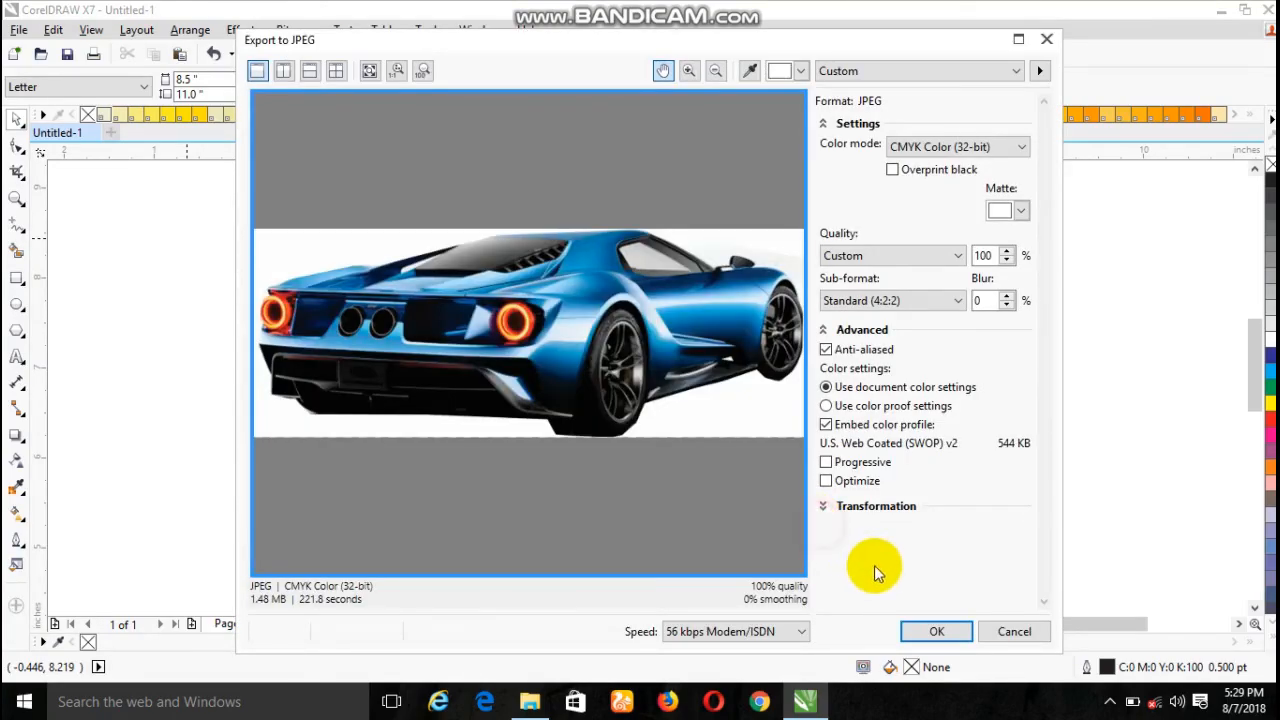
pyautogui.click(940, 631)
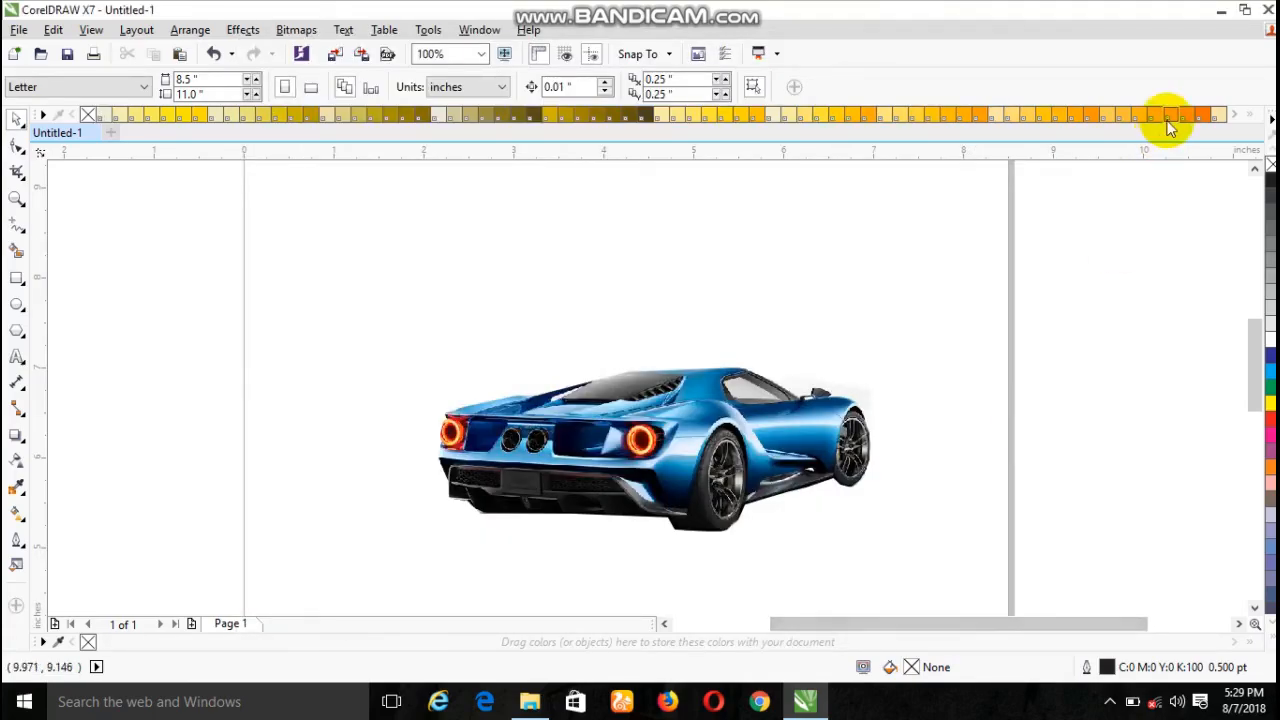
# - Minimize the drawing program, open the exported "the new trim document" image from the desktop to check the cutout, and close the viewer
pyautogui.click(1221, 10)
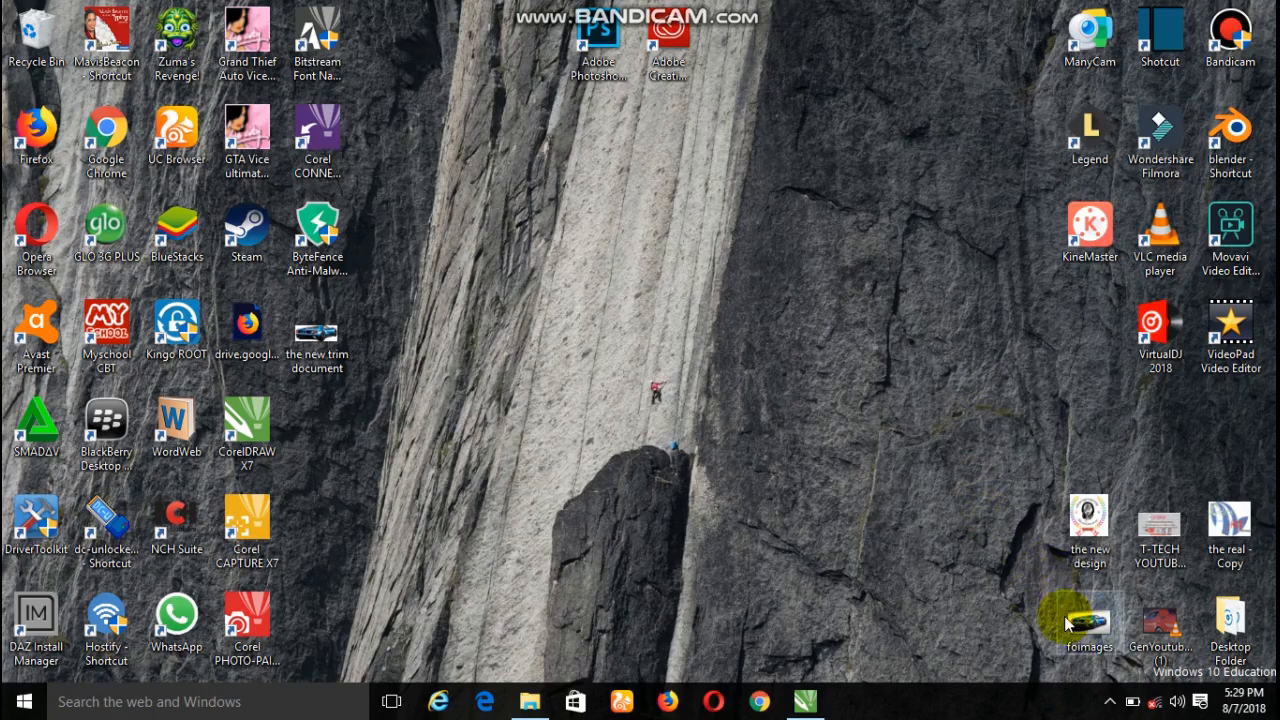
pyautogui.doubleClick(349, 345)
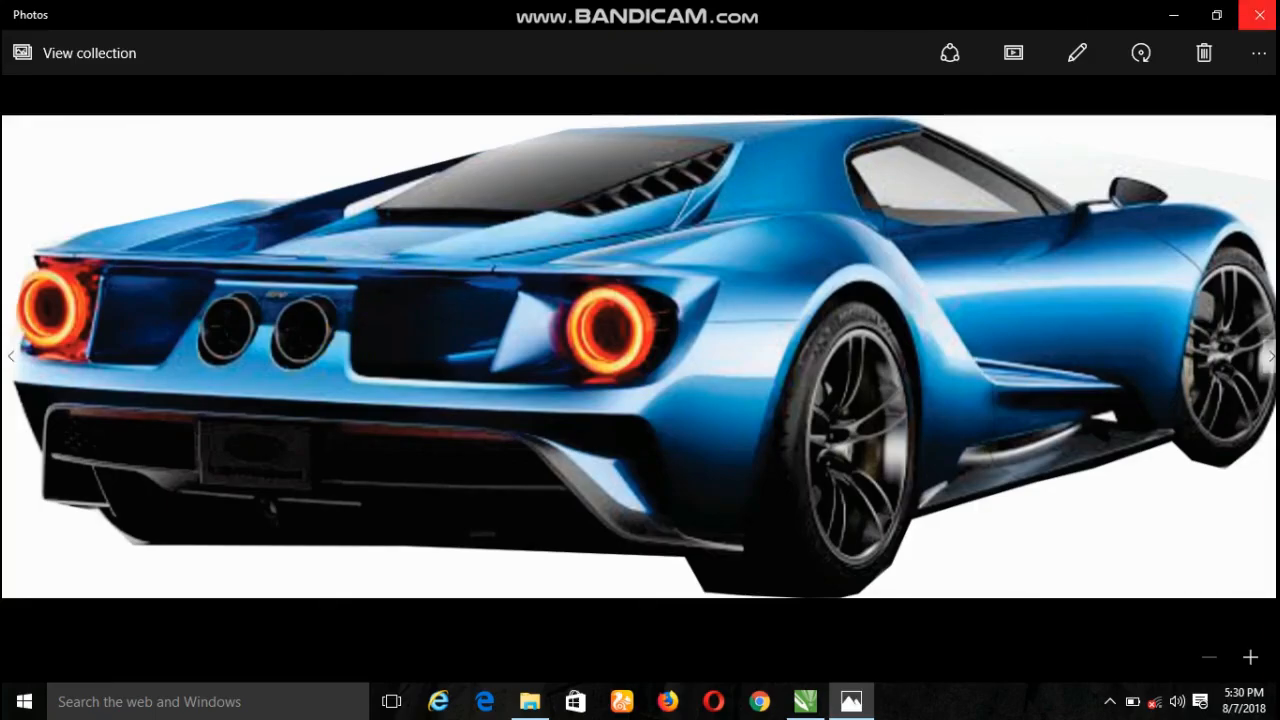
pyautogui.click(1259, 15)
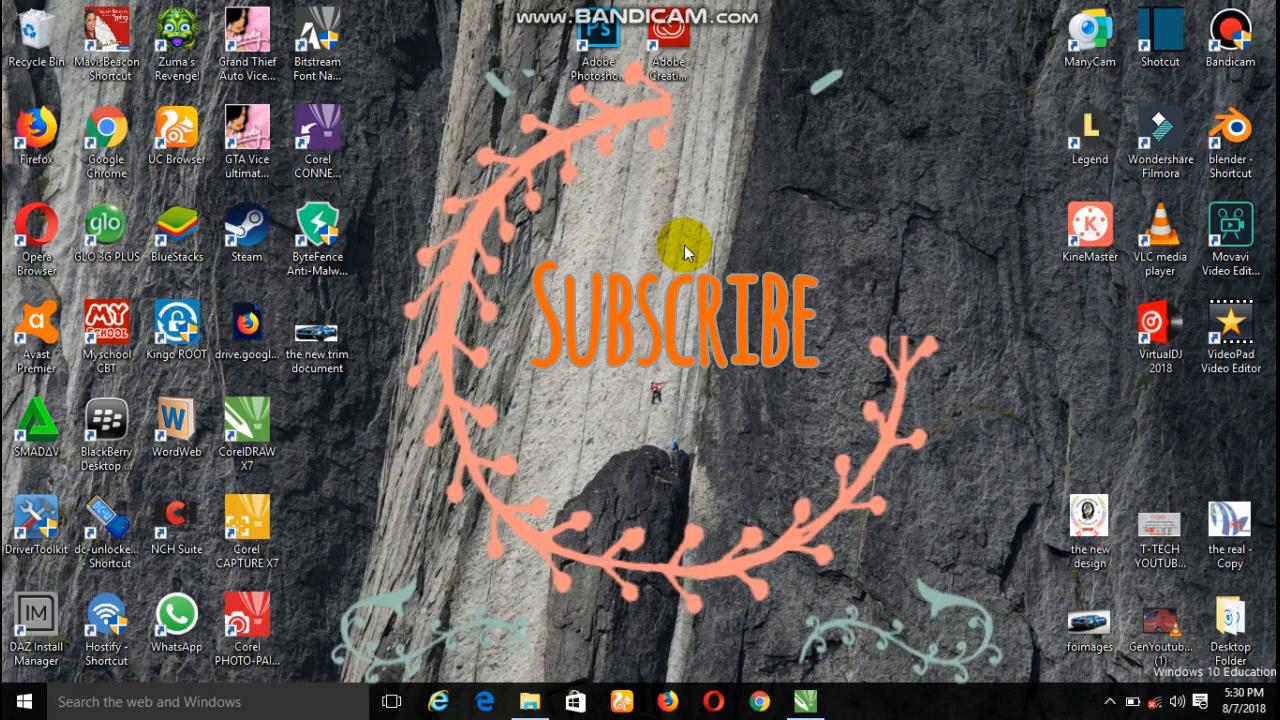